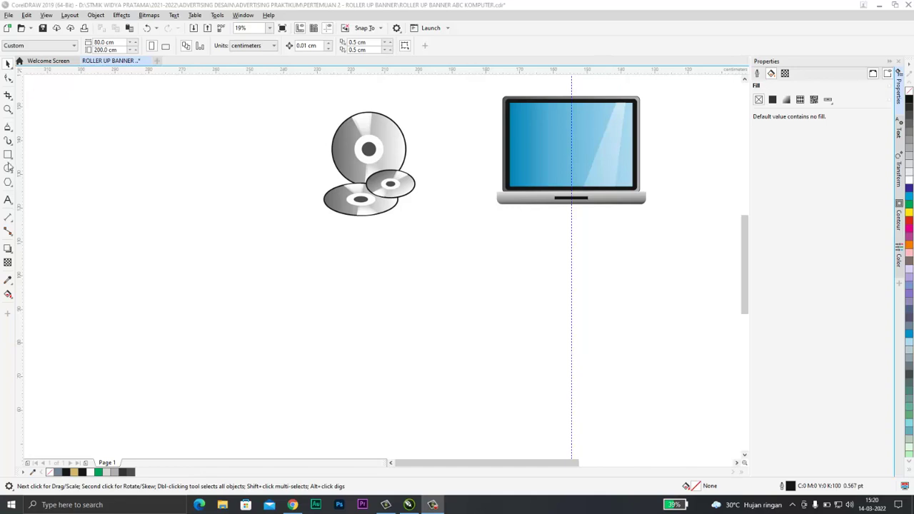
# Draw a circle in the empty area between the laptop and the banner and scale it down to about 19.6 cm across
pyautogui.click(8, 167)
pyautogui.scroll(-2, 551, 212)
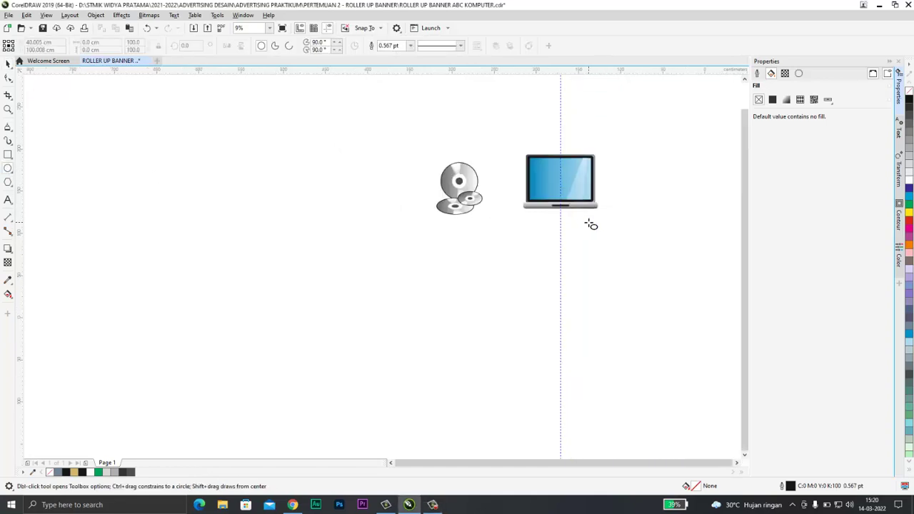
pyautogui.scroll(-1, 590, 225)
pyautogui.click(737, 462)
pyautogui.click(737, 463)
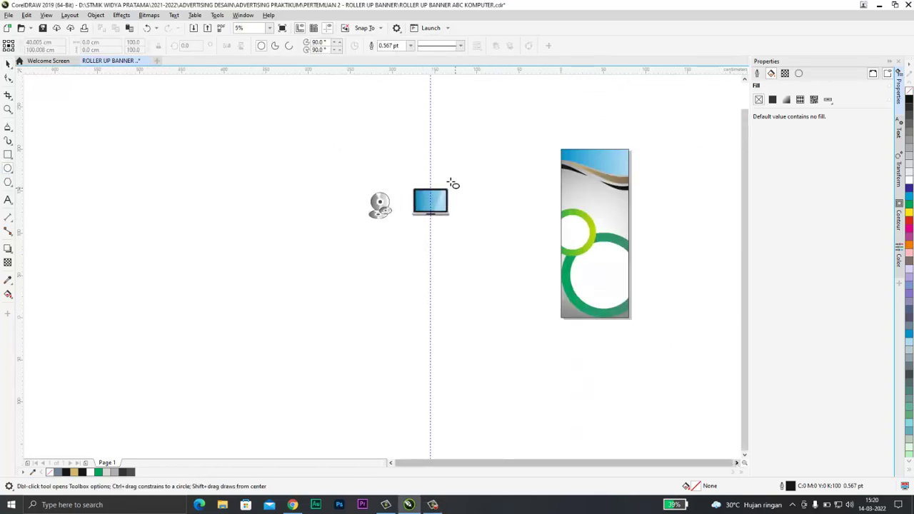
pyautogui.moveTo(504, 147); pyautogui.dragTo(529, 171)
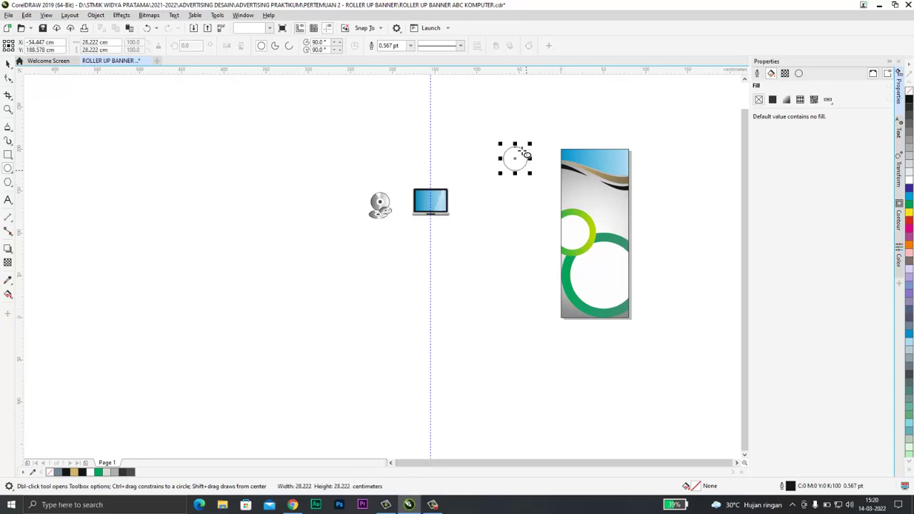
pyautogui.scroll(2, 525, 153)
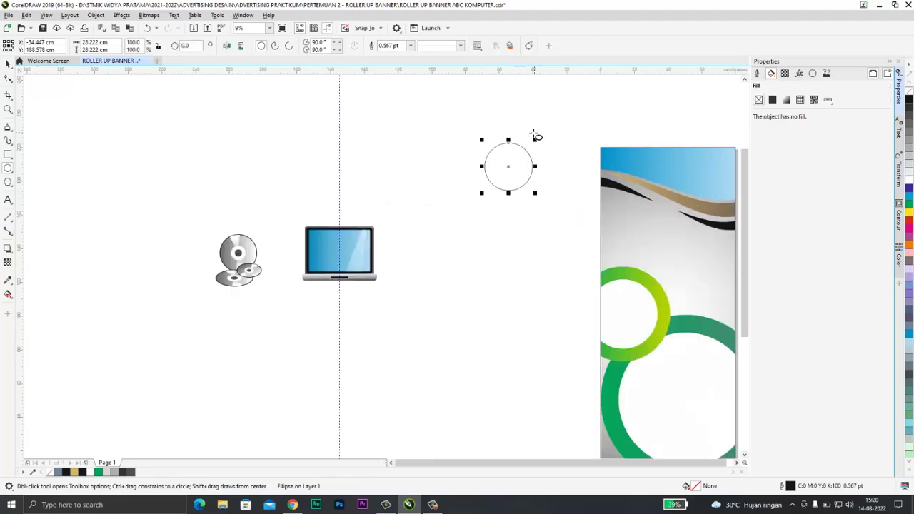
pyautogui.moveTo(535, 140); pyautogui.dragTo(520, 154)
# Draw a horizontal rectangle about 26 cm wide and 7.3 cm high across the middle of the circle
pyautogui.scroll(4, 519, 173)
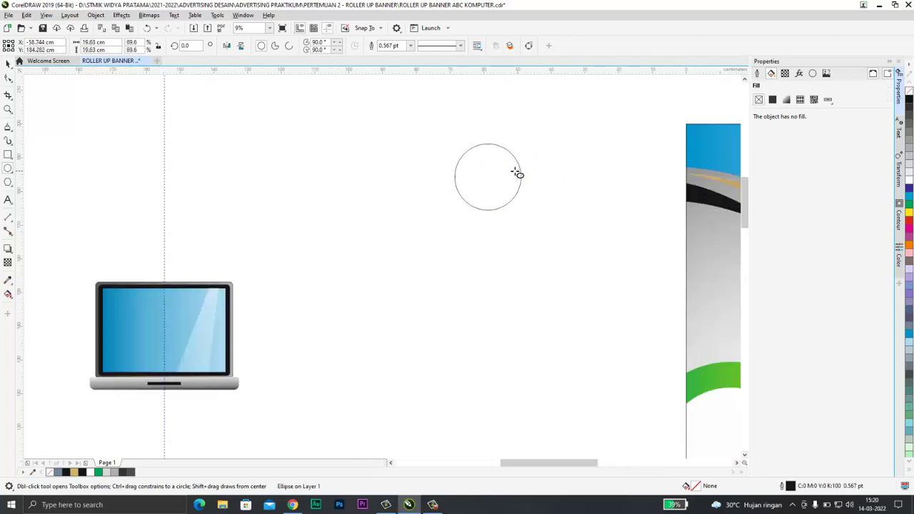
pyautogui.scroll(2, 512, 168)
pyautogui.scroll(-2, 506, 163)
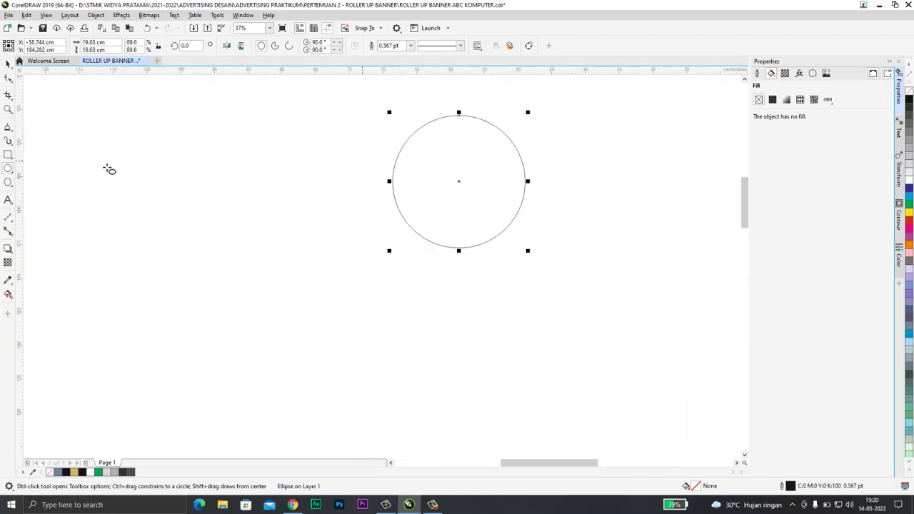
pyautogui.click(8, 154)
pyautogui.moveTo(370, 158); pyautogui.dragTo(548, 209)
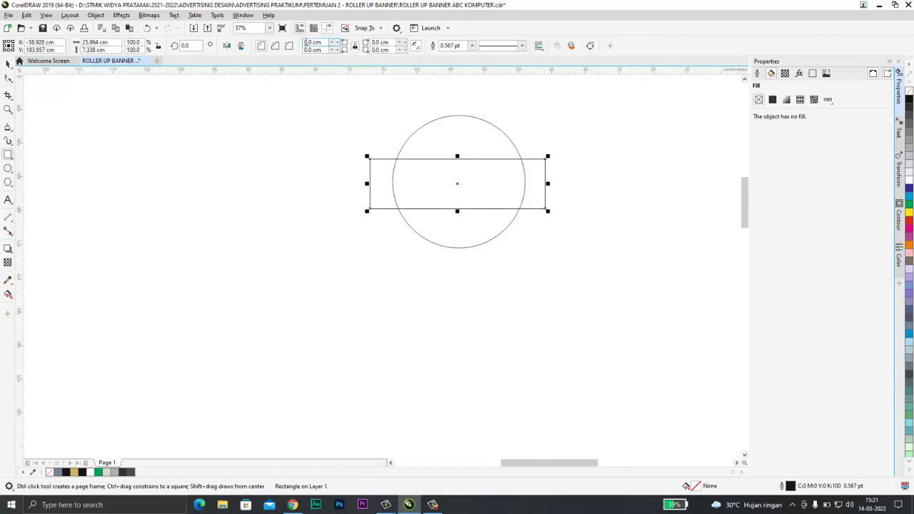
# Round all corners of the rectangle with a 5 cm radius
pyautogui.write('3')
pyautogui.press('Return')
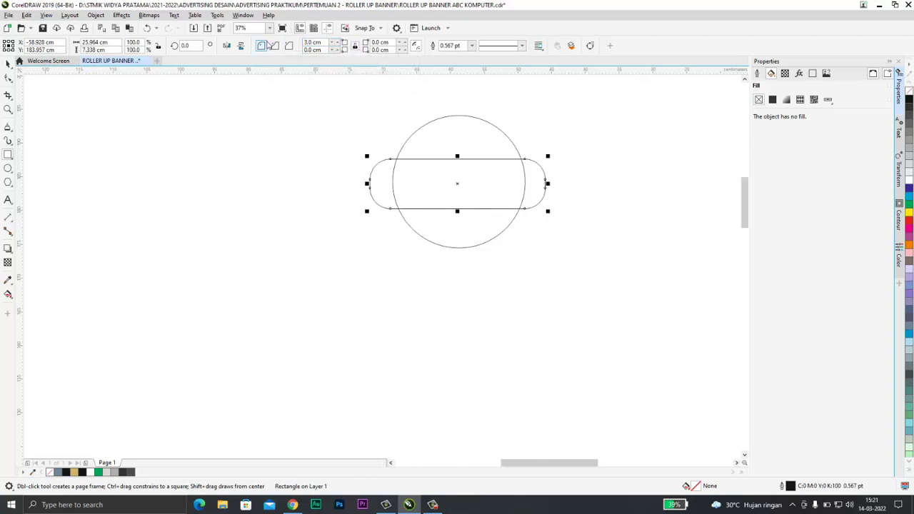
pyautogui.moveTo(322, 42); pyautogui.dragTo(208, 41)
pyautogui.write('5')
pyautogui.press('Return')
pyautogui.click(8, 63)
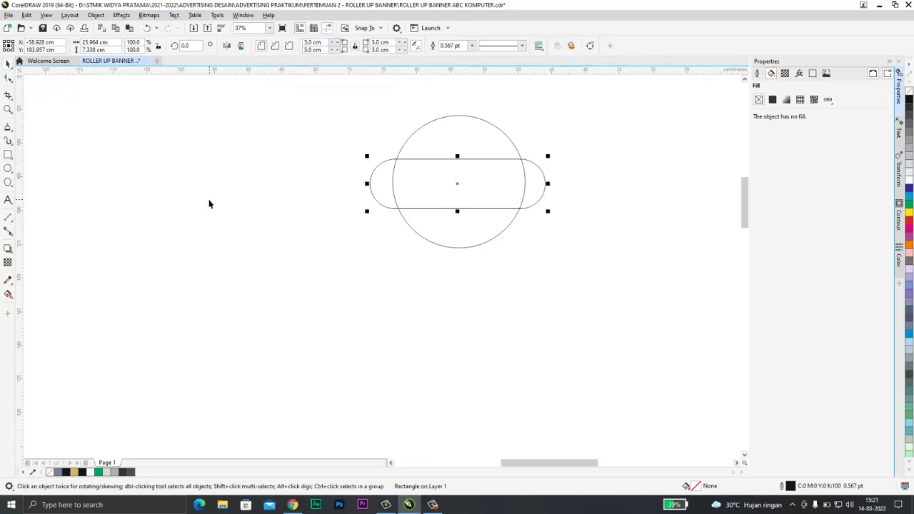
# Give the circle a fountain fill and set its start colour to orange from the CMYK palette
pyautogui.click(478, 134)
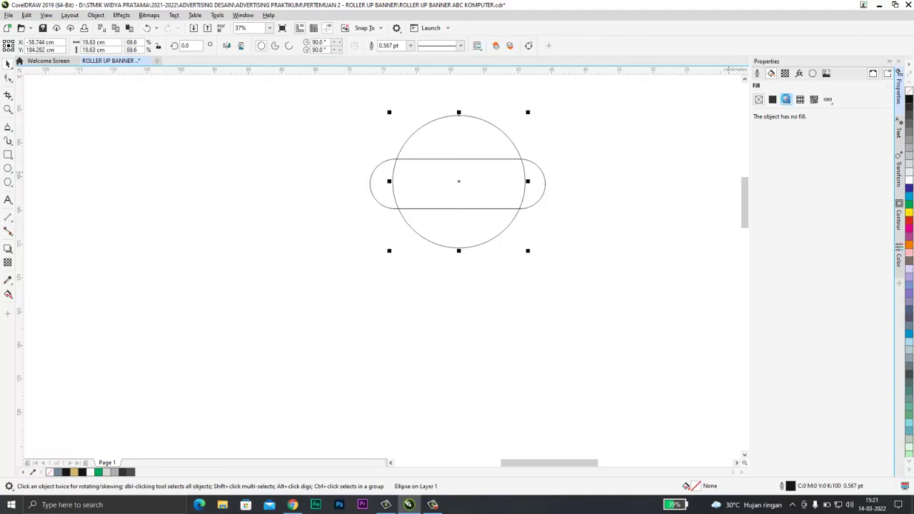
pyautogui.click(786, 99)
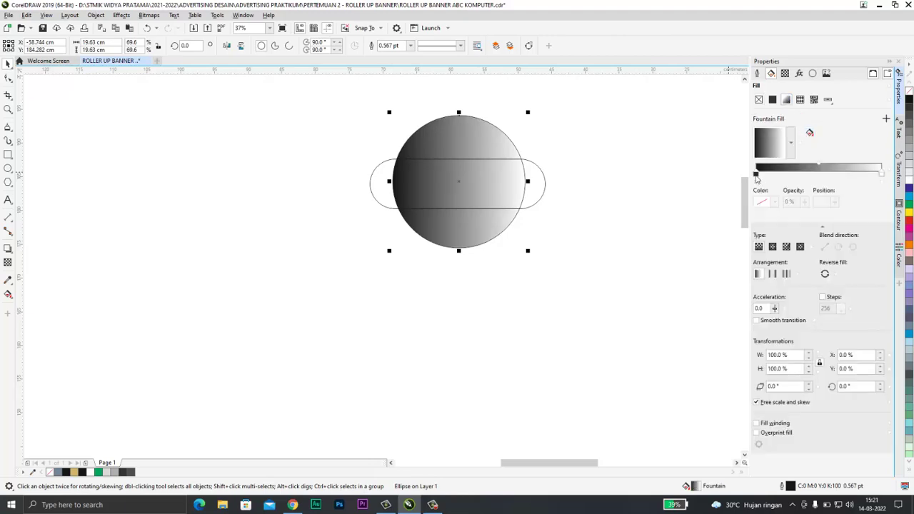
pyautogui.click(756, 176)
pyautogui.click(776, 203)
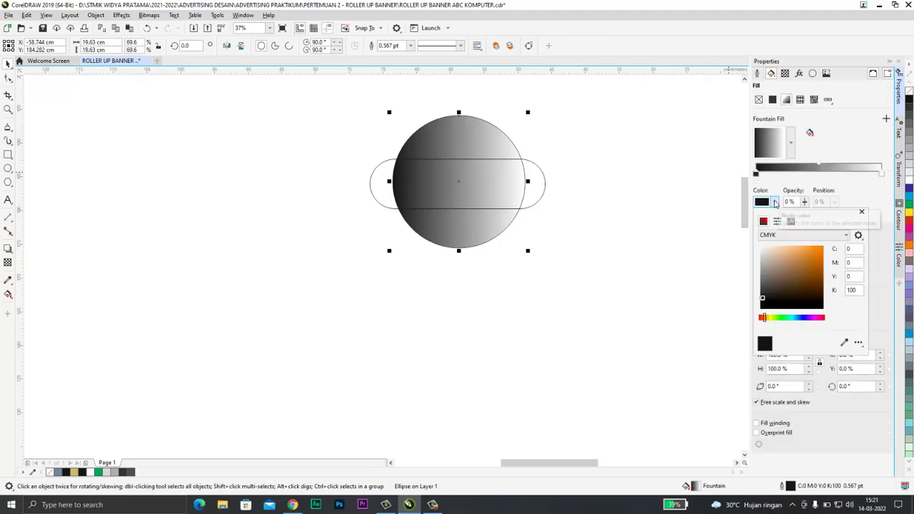
pyautogui.click(790, 221)
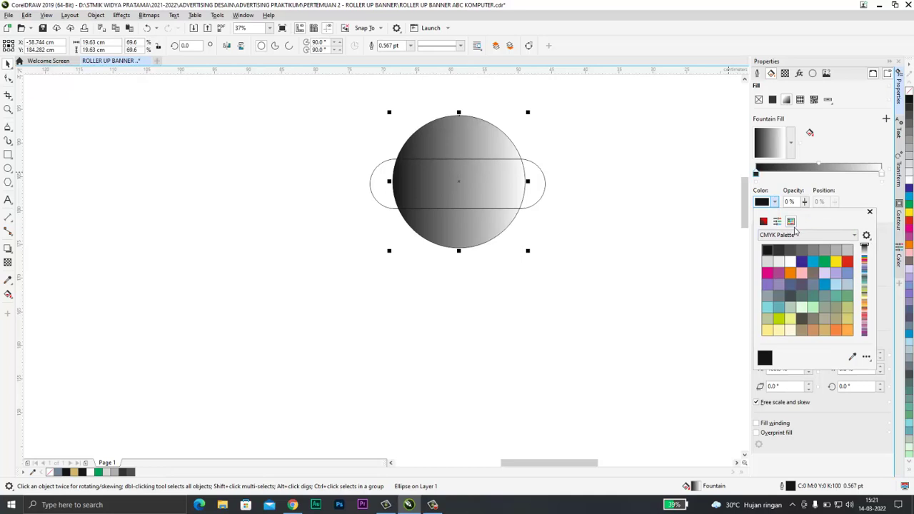
pyautogui.click(793, 273)
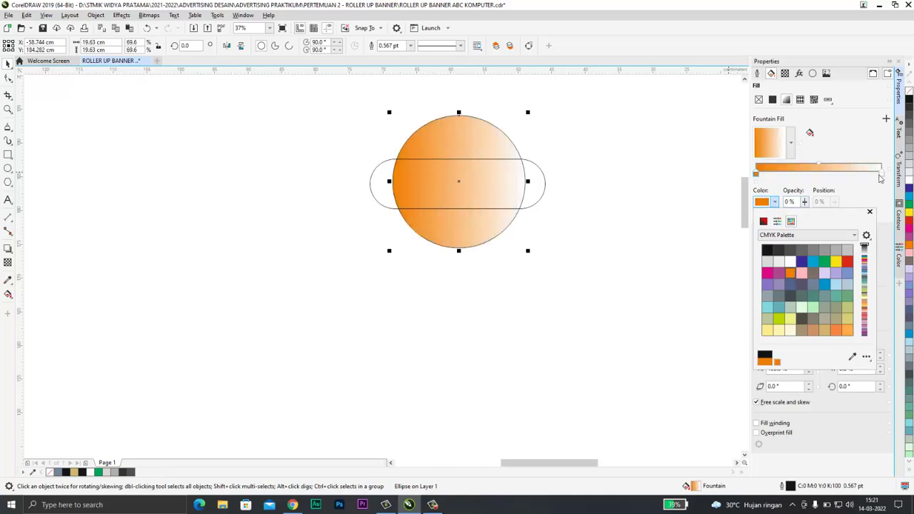
# Set the end colour of the circle's fountain fill to light orange and remove the circle's outline
pyautogui.click(881, 178)
pyautogui.click(881, 174)
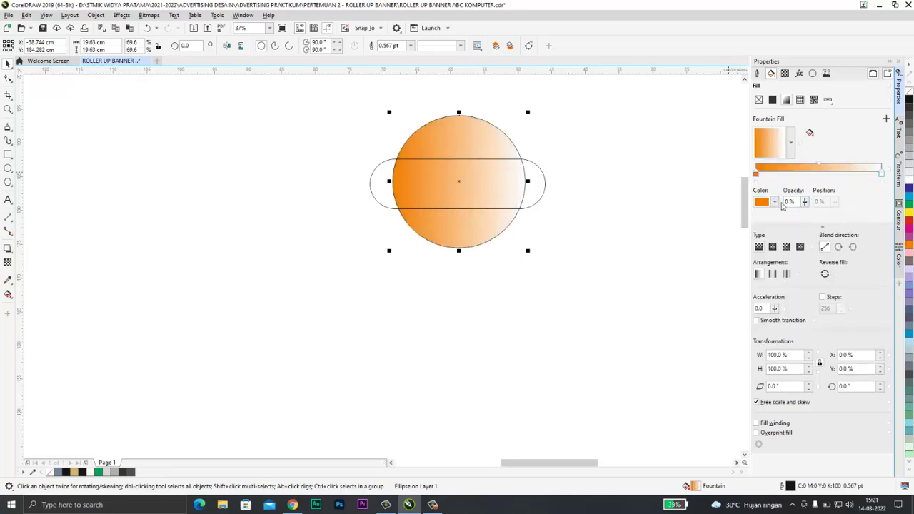
pyautogui.click(882, 174)
pyautogui.click(776, 203)
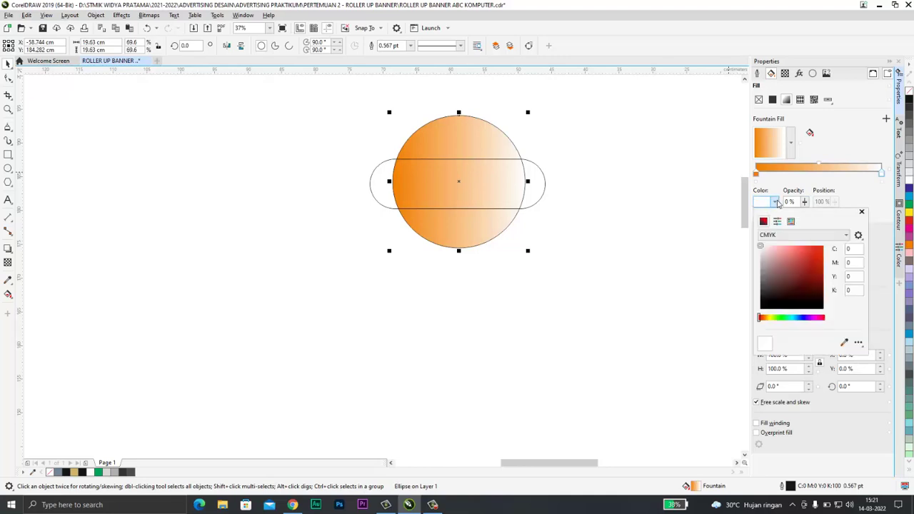
pyautogui.click(791, 221)
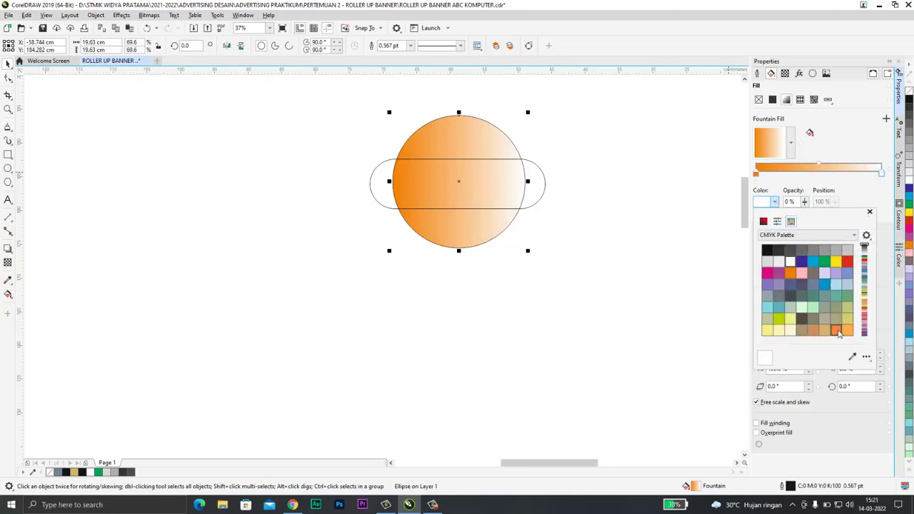
pyautogui.click(847, 331)
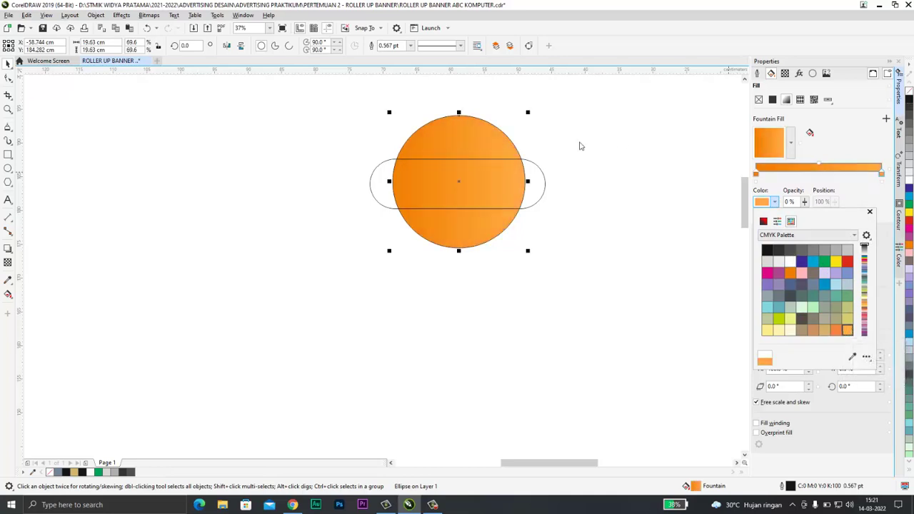
pyautogui.click(17, 66)
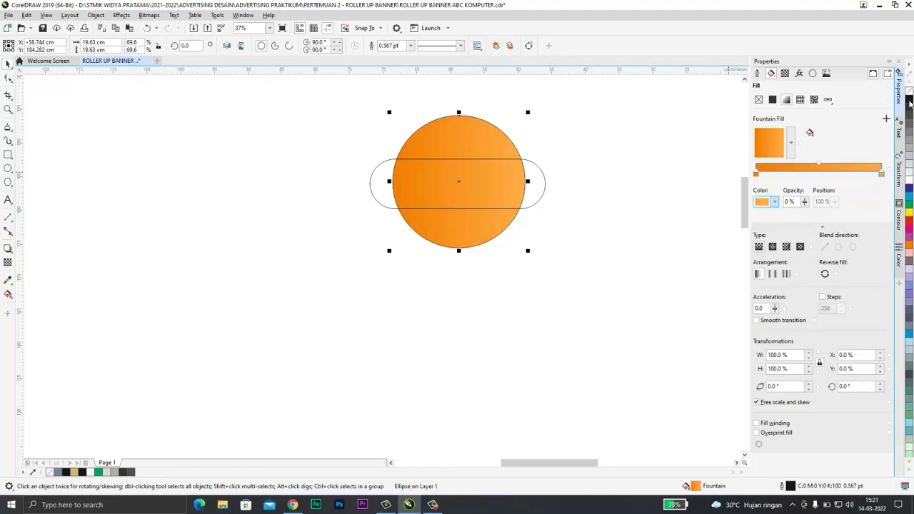
# Fill the rounded rectangle with black and give it a red 12 pt outline
pyautogui.click(532, 167)
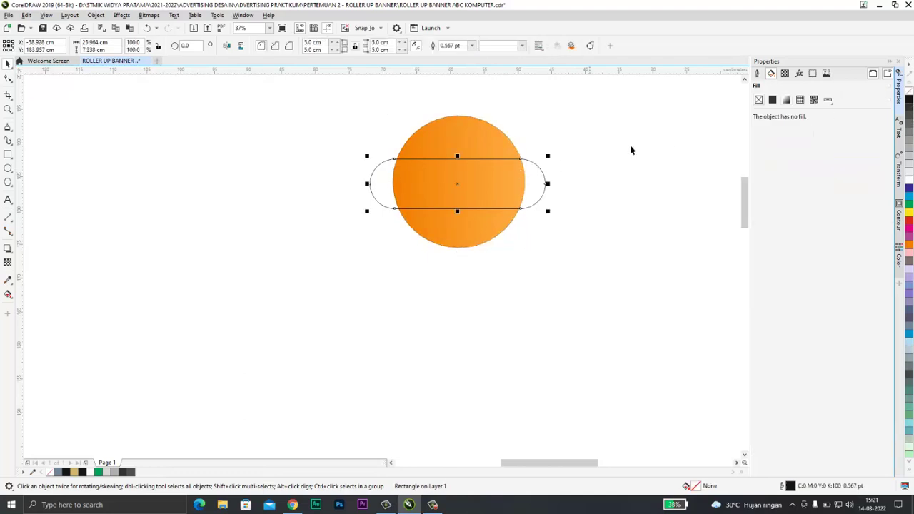
pyautogui.click(910, 99)
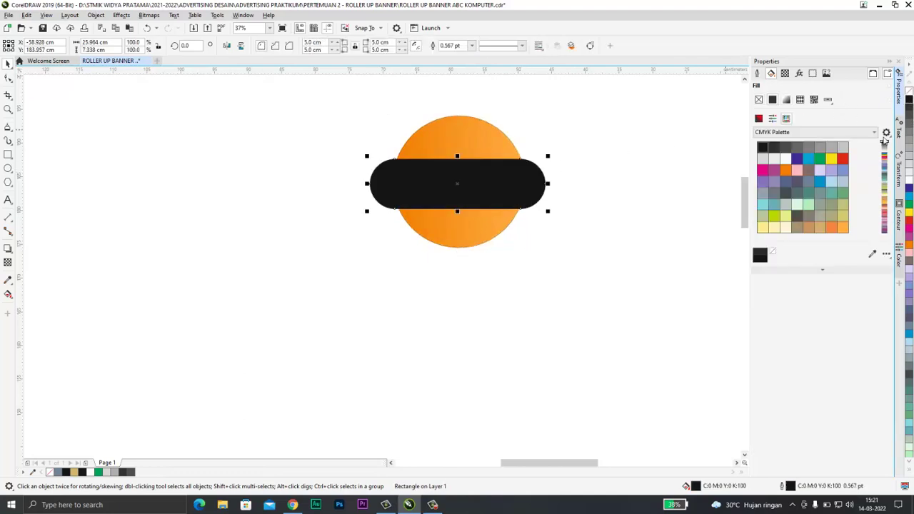
pyautogui.rightClick(908, 222)
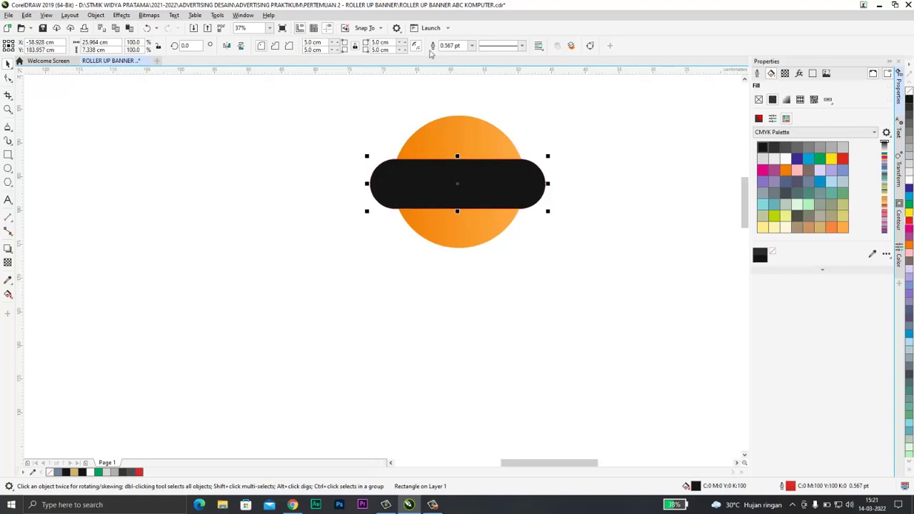
pyautogui.click(471, 46)
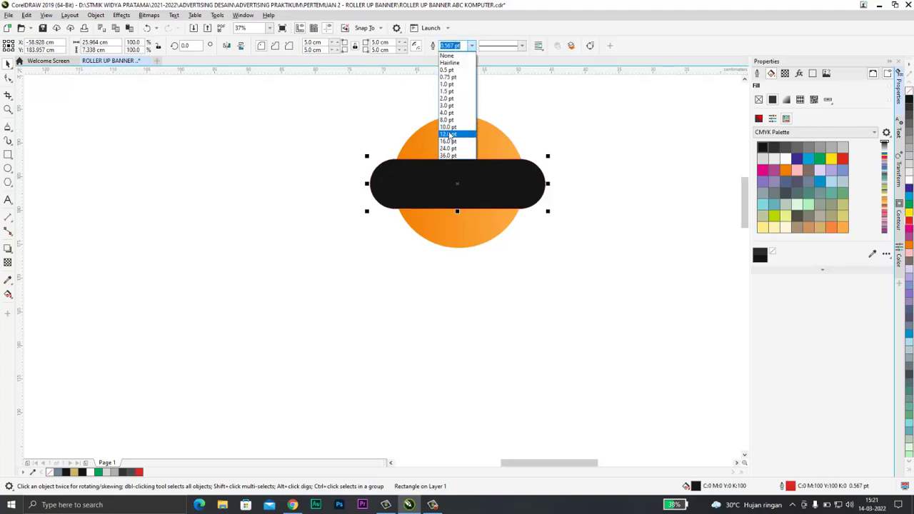
pyautogui.click(448, 134)
pyautogui.click(552, 130)
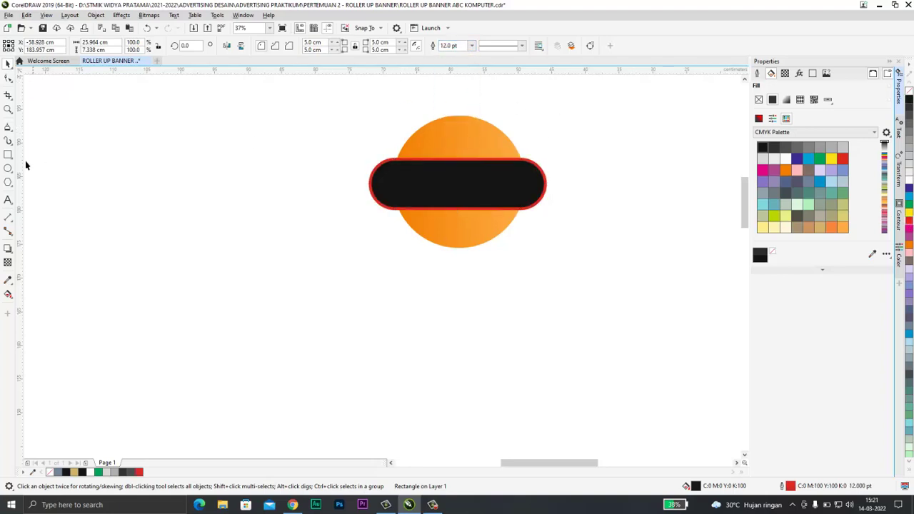
# Add the text "ABC" on the black bar and colour it white
pyautogui.click(8, 200)
pyautogui.click(428, 181)
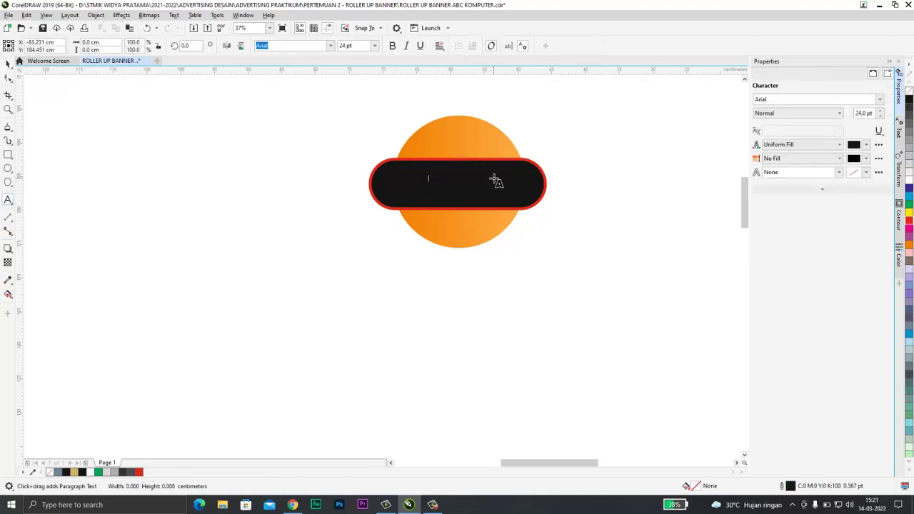
pyautogui.write('AB')
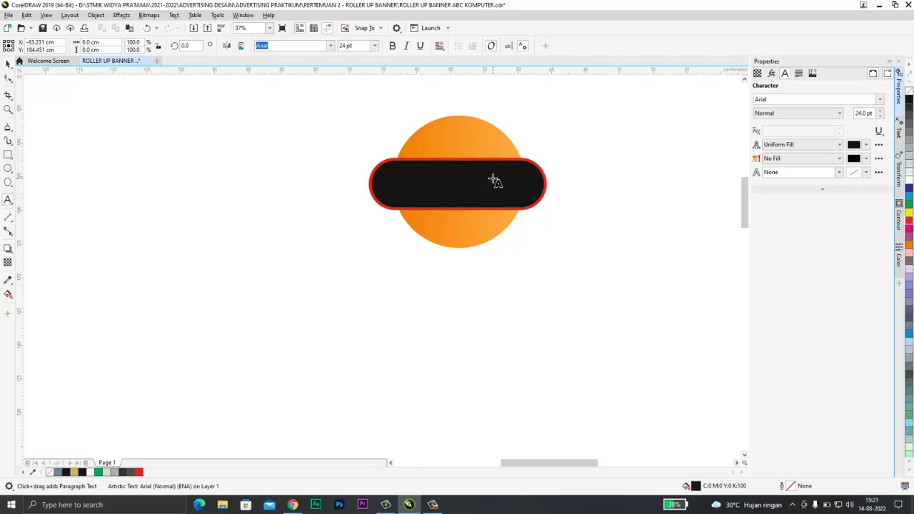
pyautogui.click(8, 63)
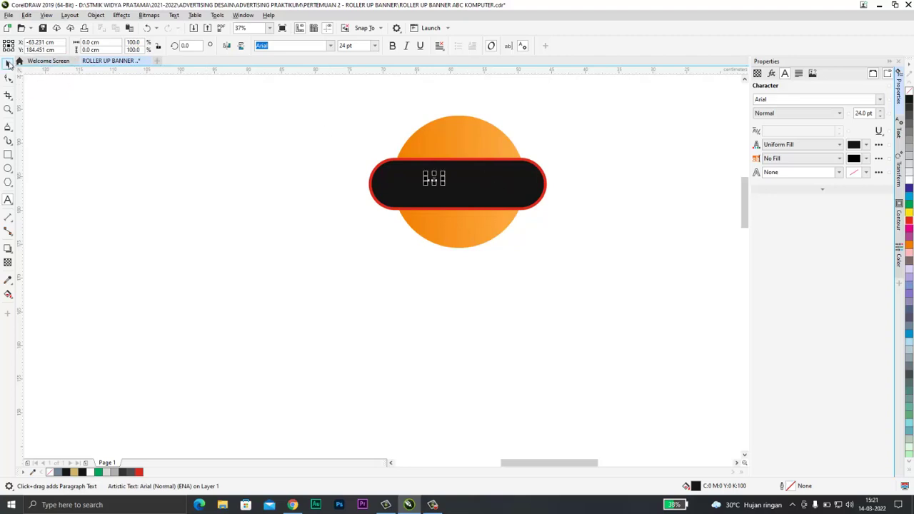
pyautogui.click(905, 183)
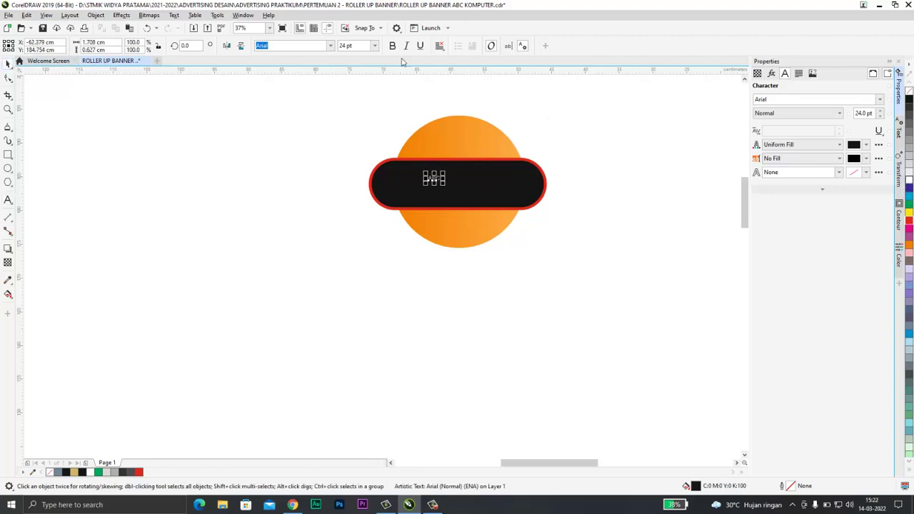
# Set the ABC text in Clarendon Blk BT, enlarge it to about 163 pt and move it to the upper middle of the bar
pyautogui.click(331, 46)
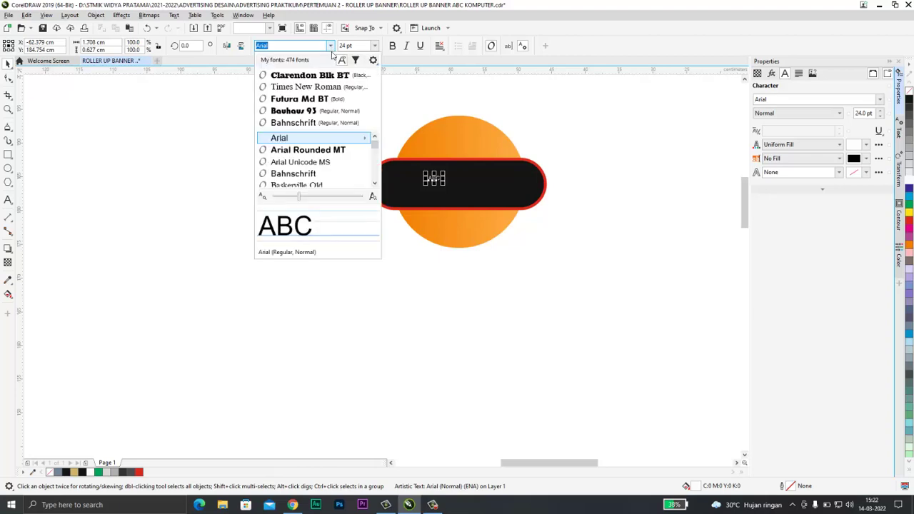
pyautogui.click(328, 75)
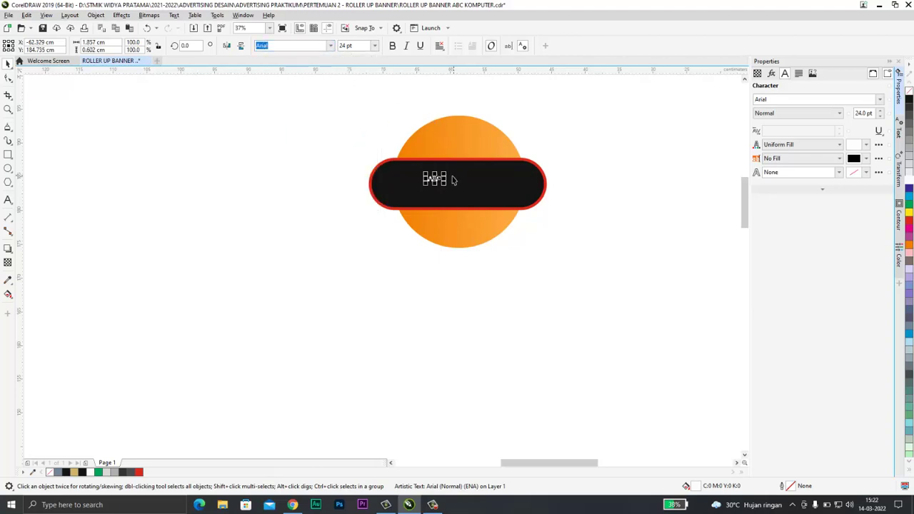
pyautogui.moveTo(447, 173); pyautogui.dragTo(516, 132)
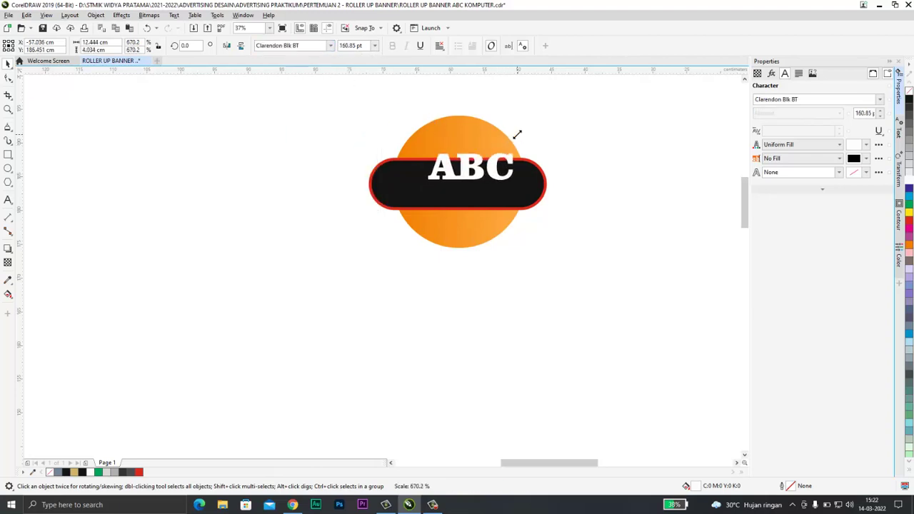
pyautogui.moveTo(494, 171); pyautogui.dragTo(484, 184)
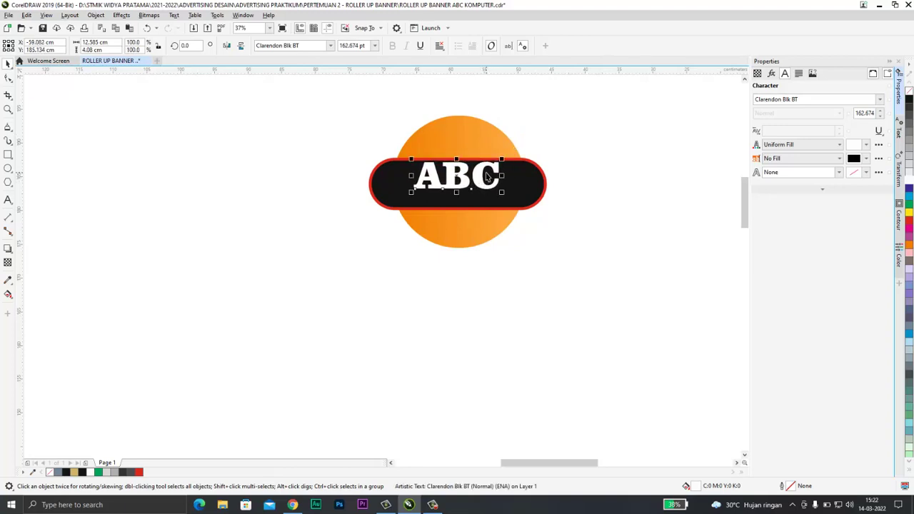
# Add a vertical and a horizontal guideline through the centre of the logo's circle and bar
pyautogui.scroll(2, 486, 173)
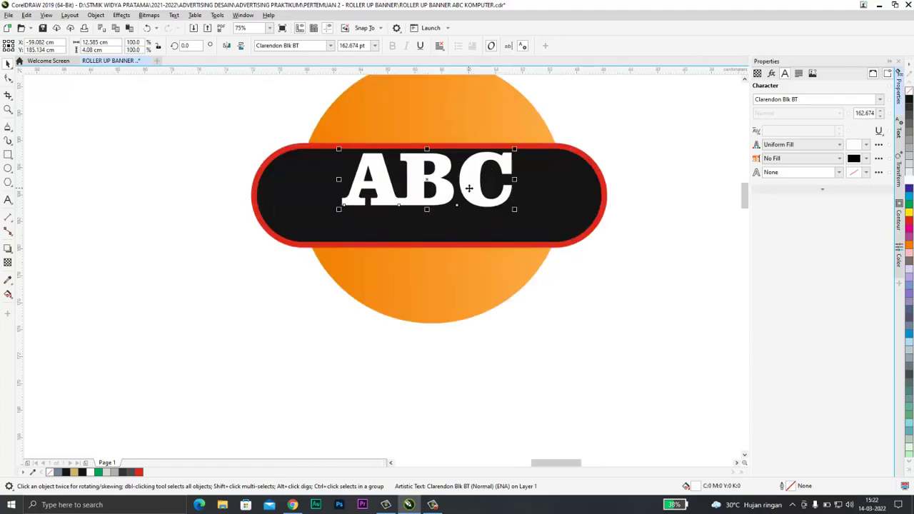
pyautogui.click(544, 187)
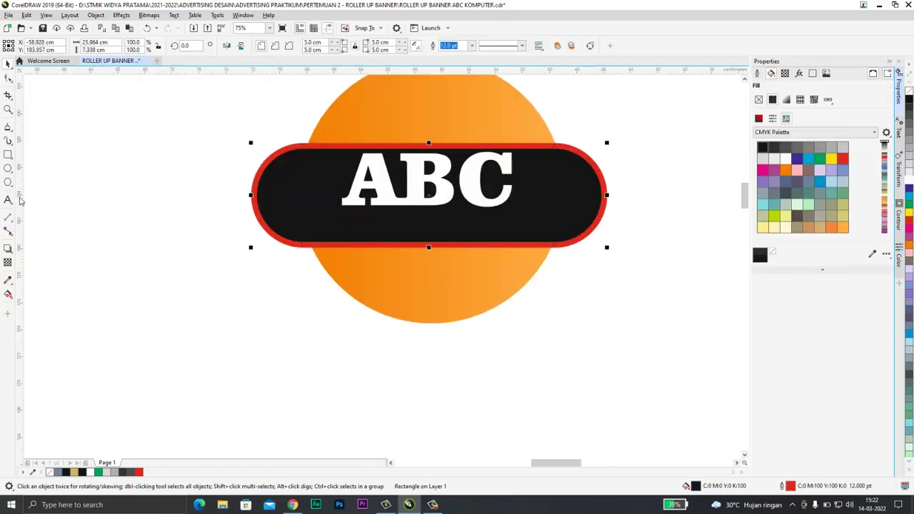
pyautogui.click(486, 104)
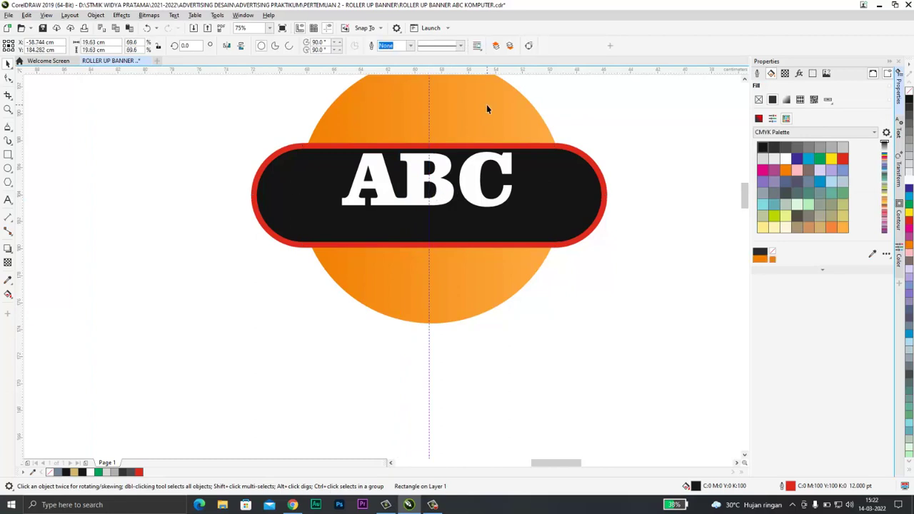
pyautogui.moveTo(554, 89); pyautogui.dragTo(569, 193)
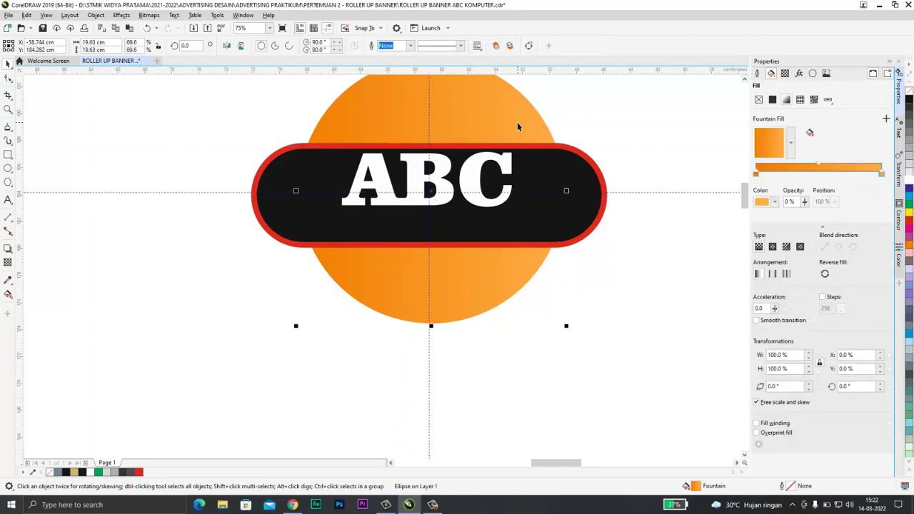
pyautogui.click(598, 180)
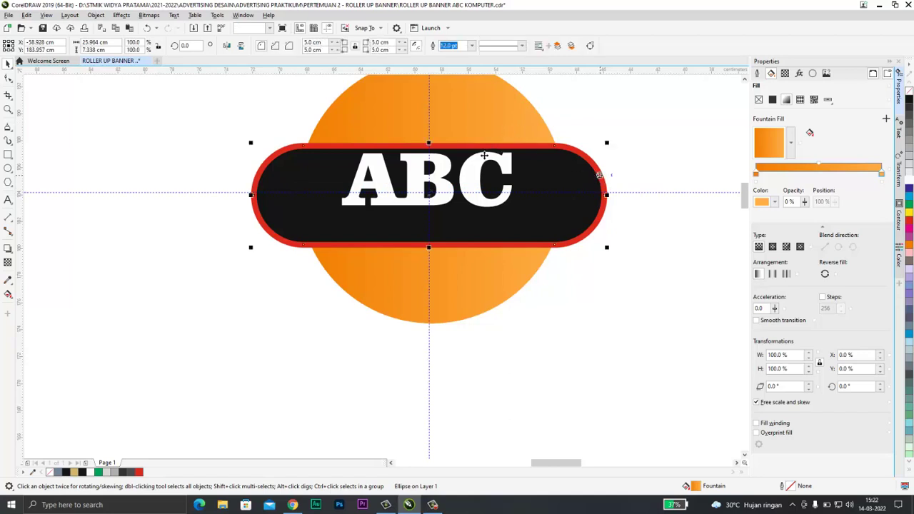
# Move the ABC text so that it is centred on the vertical guideline in the bar's upper half
pyautogui.click(620, 108)
pyautogui.click(571, 152)
pyautogui.click(483, 166)
pyautogui.moveTo(473, 173); pyautogui.dragTo(472, 168)
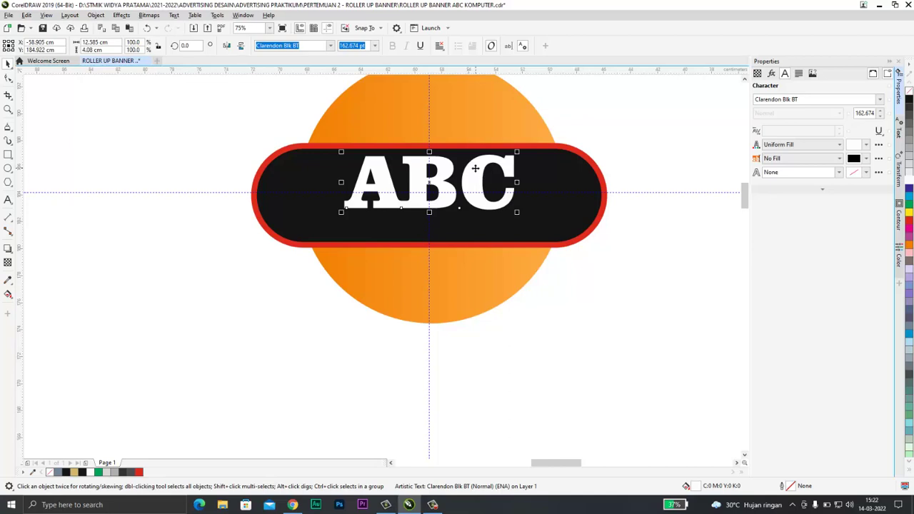
# Duplicate the ABC text straight below itself and change the copy's wording to "KOMPUTER"
pyautogui.moveTo(475, 168); pyautogui.dragTo(474, 210)
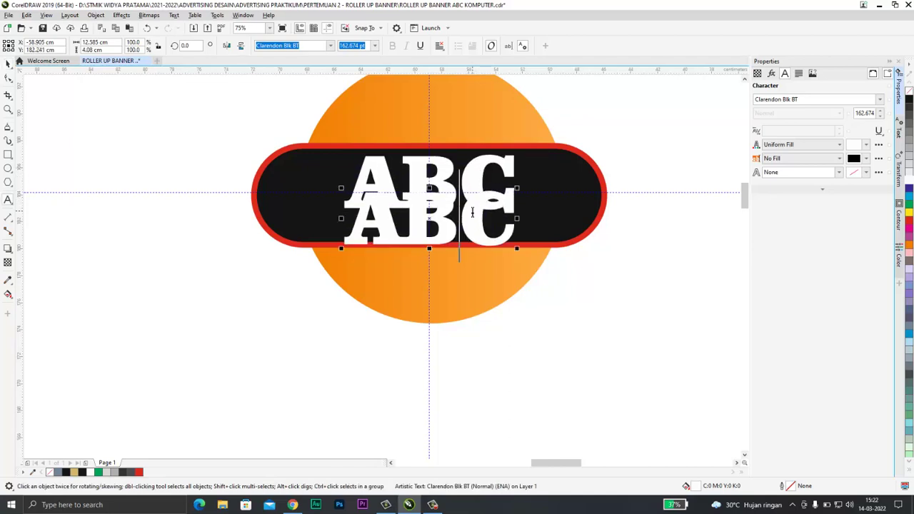
pyautogui.doubleClick(473, 211)
pyautogui.write('KOMP')
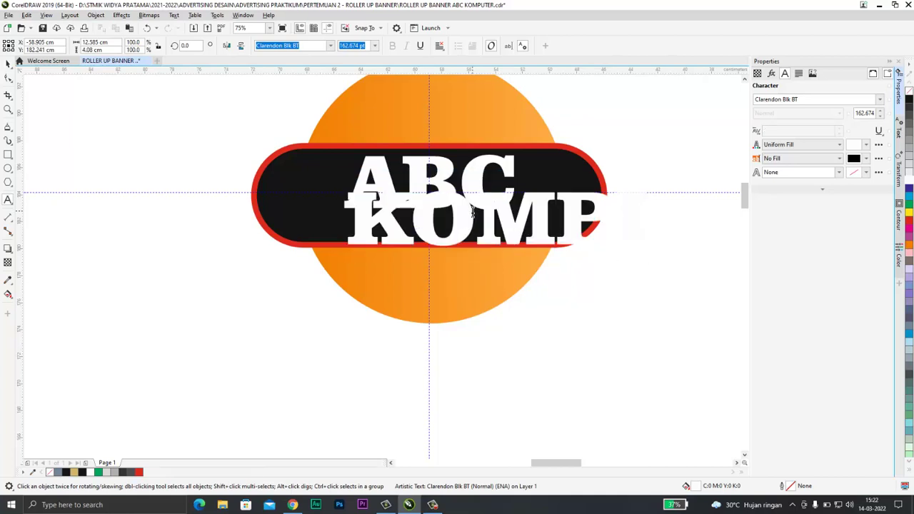
pyautogui.press('BackSpace')
pyautogui.write('UTER')
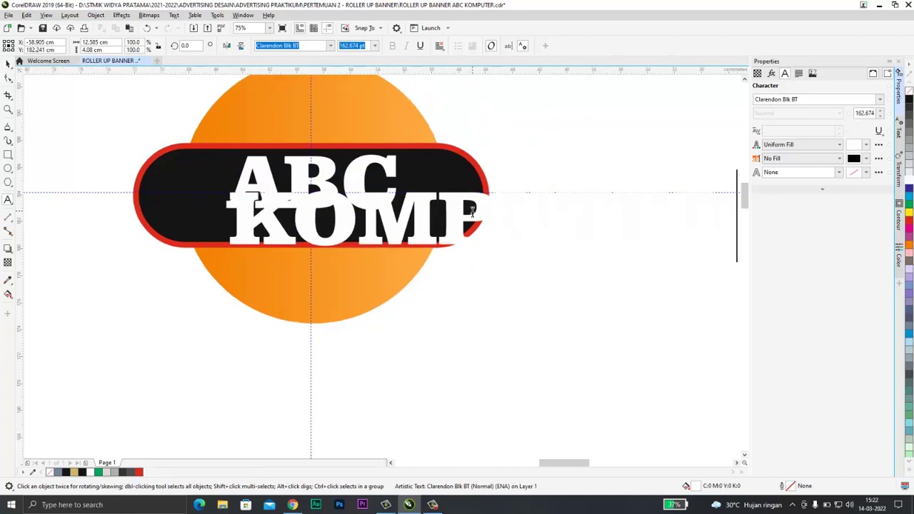
# Set the KOMPUTER text to 50 pt and move it up beneath ABC, centred on the vertical guideline
pyautogui.click(8, 63)
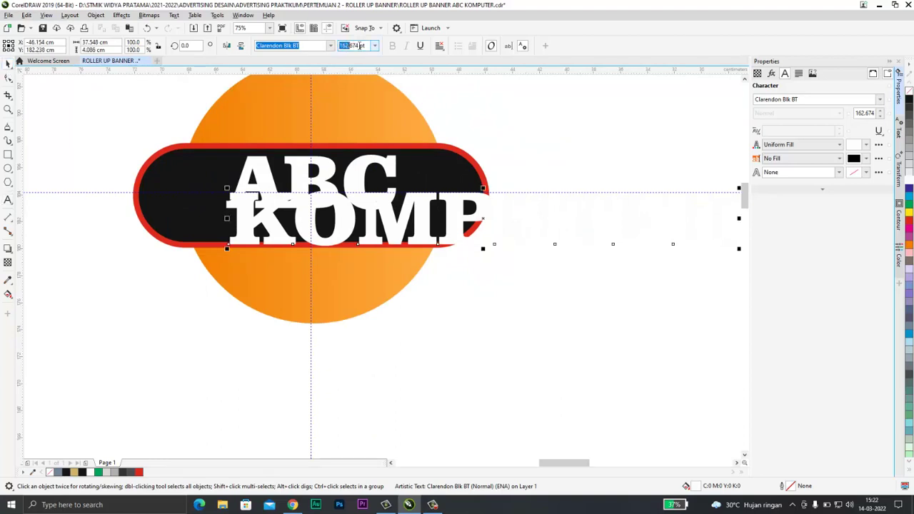
pyautogui.moveTo(359, 45); pyautogui.dragTo(454, 51)
pyautogui.write('50')
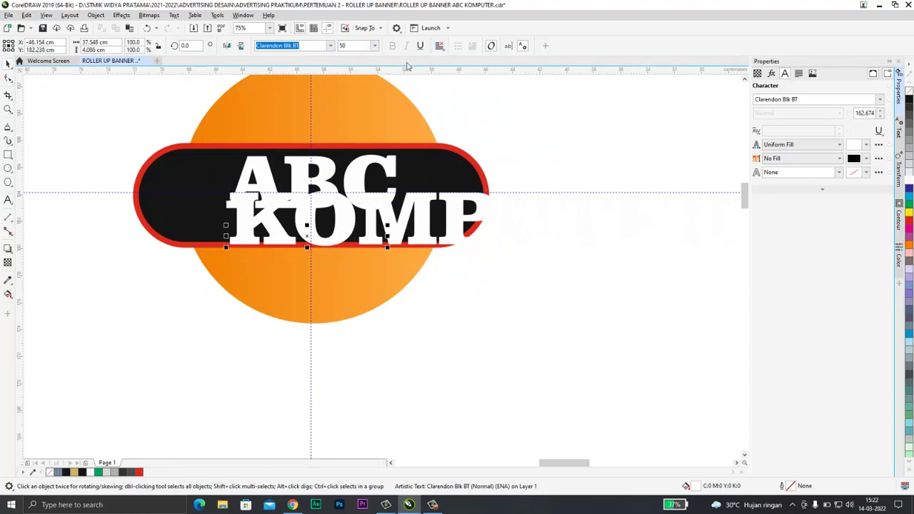
pyautogui.press('Return')
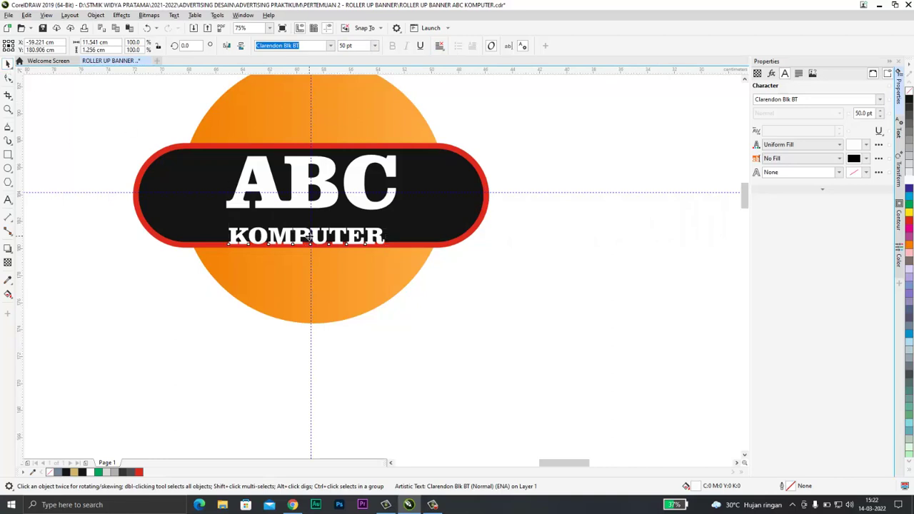
pyautogui.moveTo(308, 237); pyautogui.dragTo(314, 218)
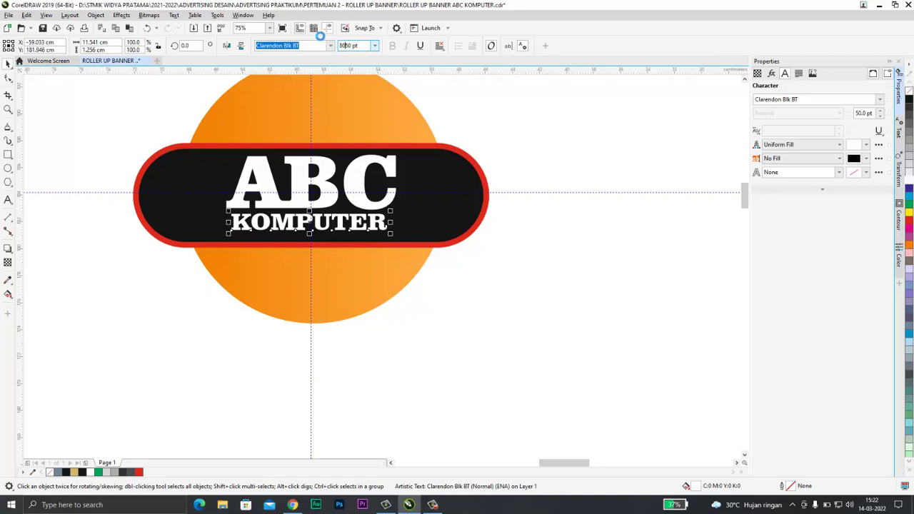
# Set the KOMPUTER text to 80 pt and recentre it beneath ABC
pyautogui.press('Return')
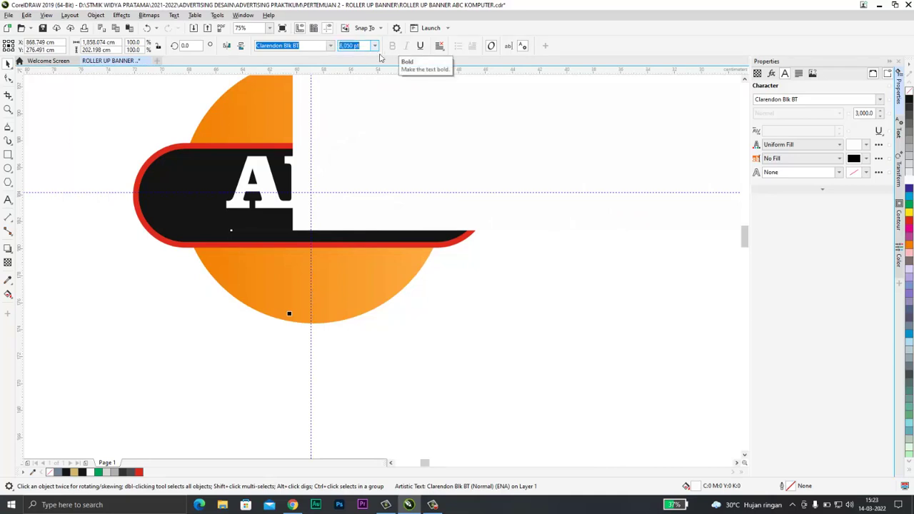
pyautogui.hotkey('ctrl', 'z')
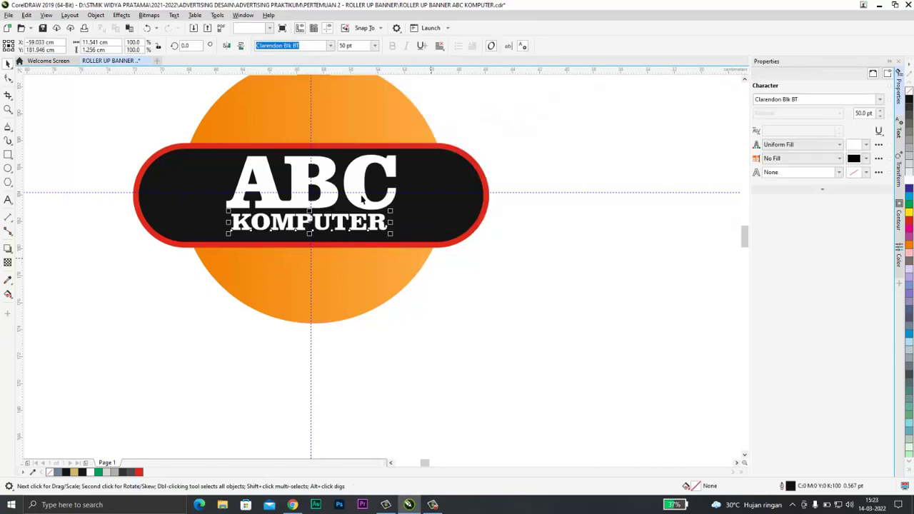
pyautogui.click(373, 46)
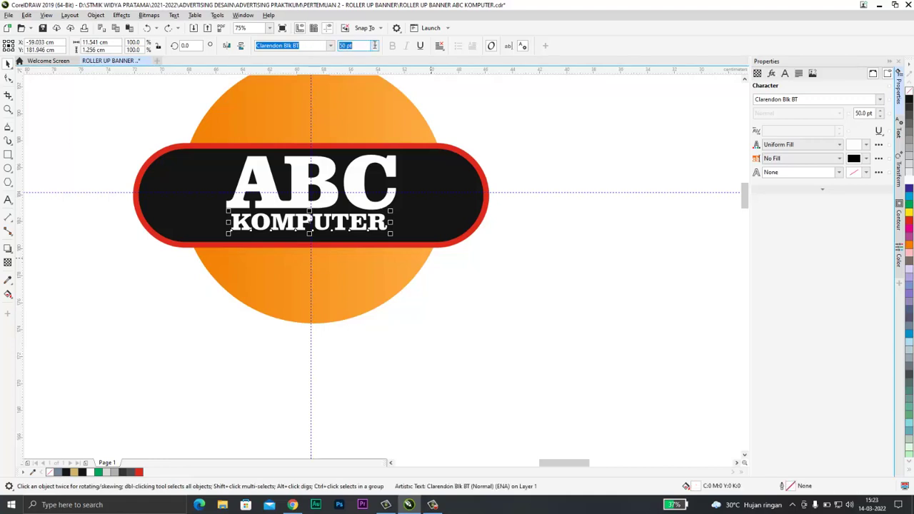
pyautogui.write('80')
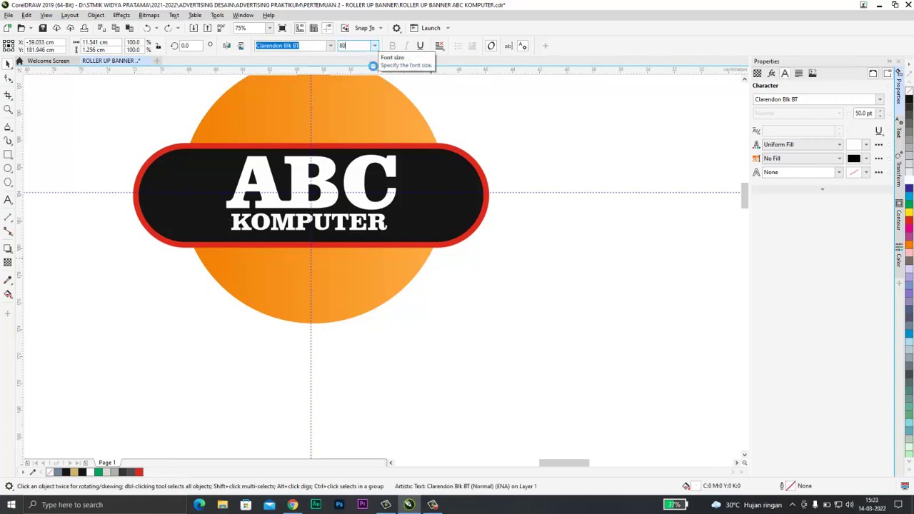
pyautogui.press('Return')
pyautogui.moveTo(396, 237); pyautogui.dragTo(359, 235)
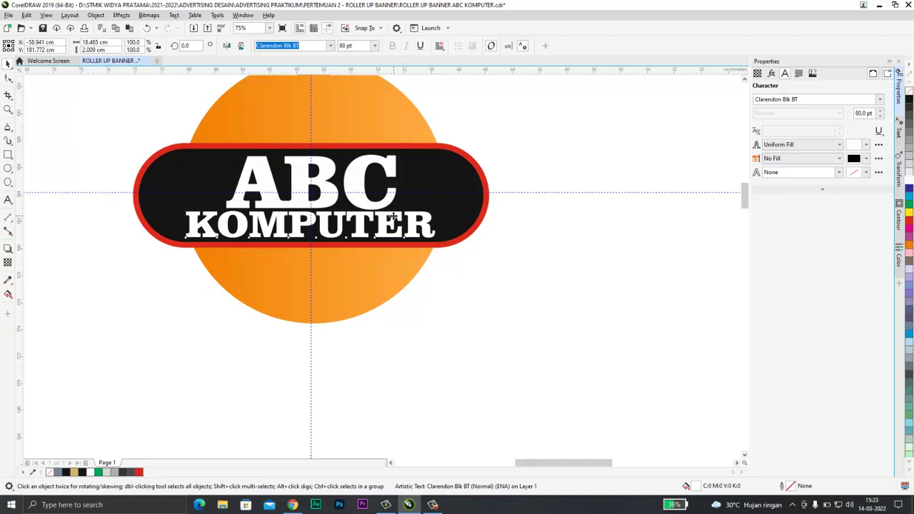
# Enlarge the black rounded bar evenly from its centre to about 27.7 × 7.8 cm
pyautogui.scroll(-2, 393, 215)
pyautogui.scroll(-2, 378, 205)
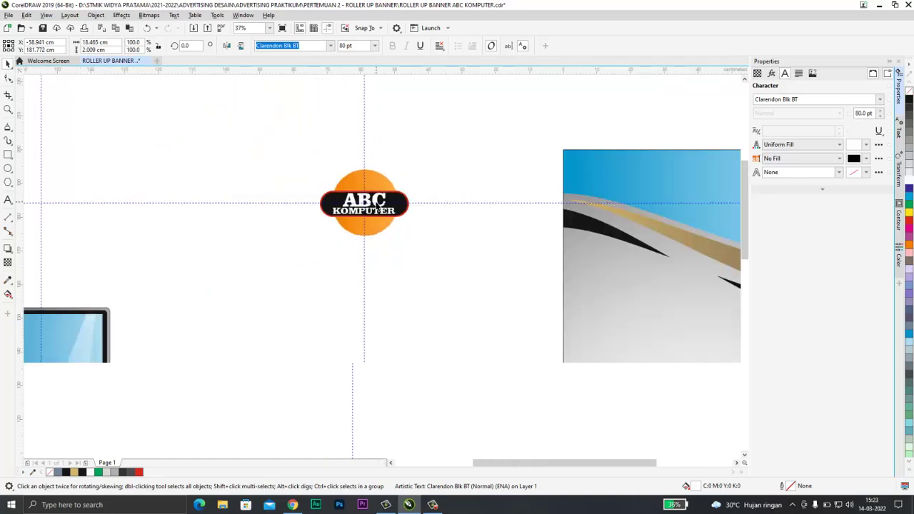
pyautogui.scroll(4, 402, 200)
pyautogui.click(415, 195)
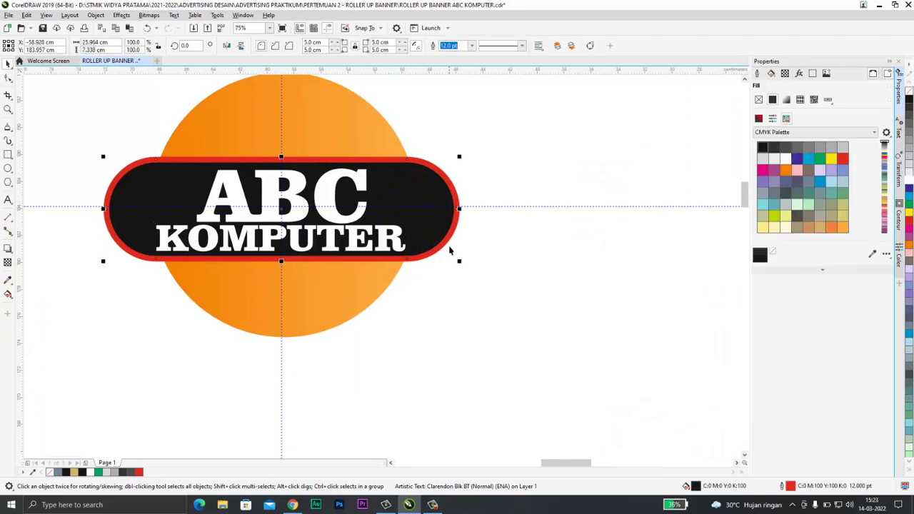
pyautogui.moveTo(457, 260); pyautogui.dragTo(469, 272)
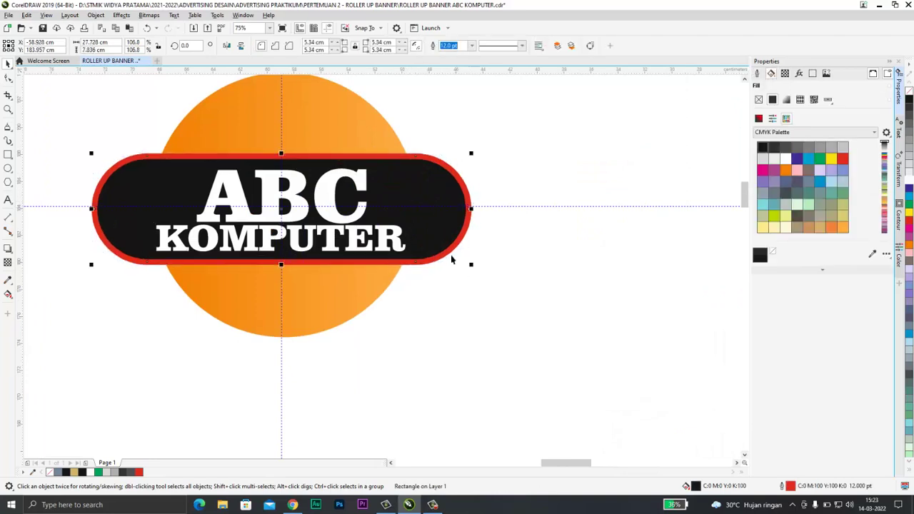
# Enlarge the ABC text proportionally from its centre to nearly reach the bar's upper edge
pyautogui.click(334, 186)
pyautogui.click(331, 182)
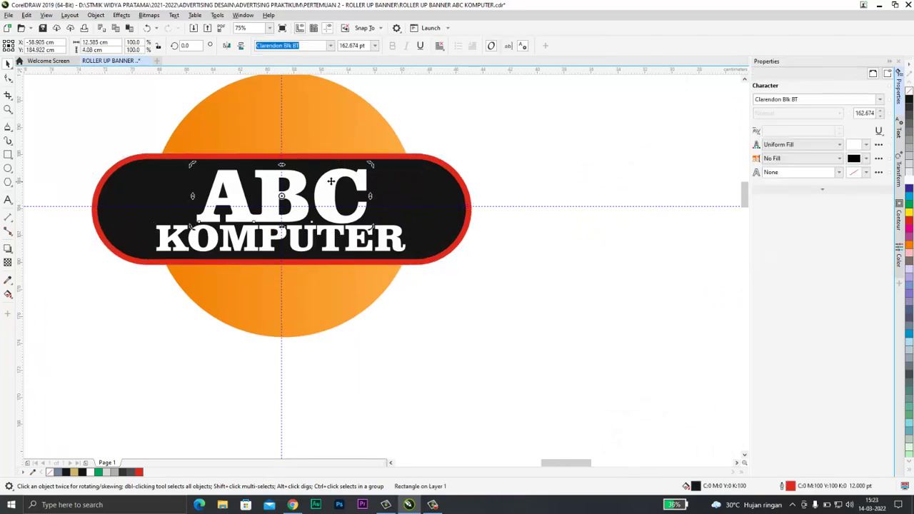
pyautogui.click(350, 175)
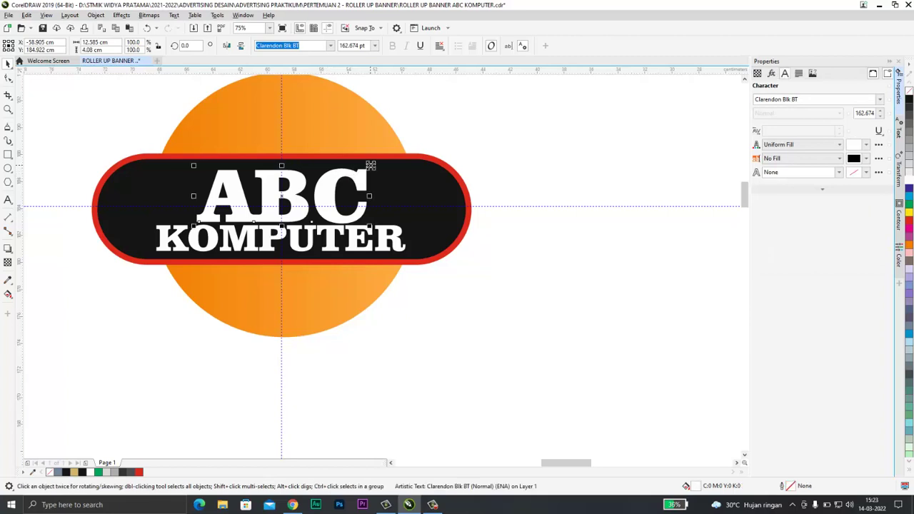
pyautogui.moveTo(369, 167); pyautogui.dragTo(391, 145)
# Nudge the KOMPUTER text down clear of ABC and shrink it to about 67 pt, roughly as wide as ABC
pyautogui.click(329, 241)
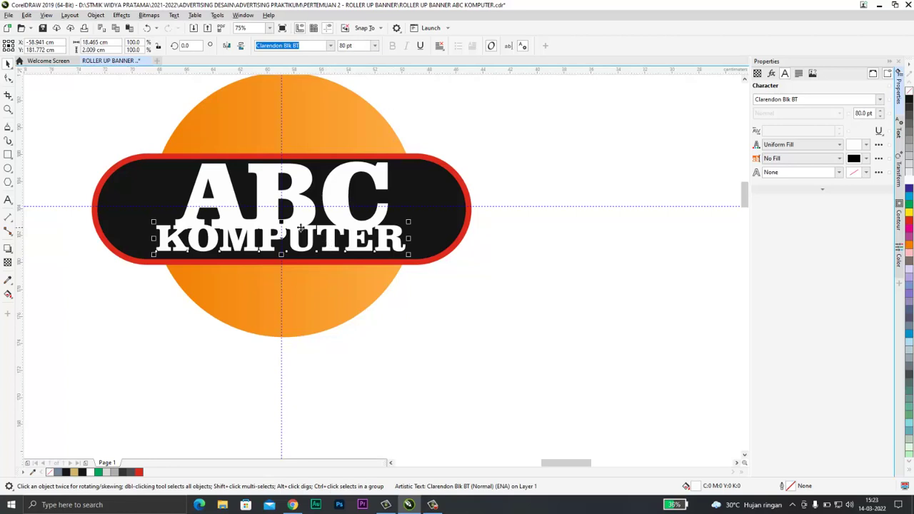
pyautogui.press('Down')
pyautogui.press('Down')
pyautogui.press('Down')
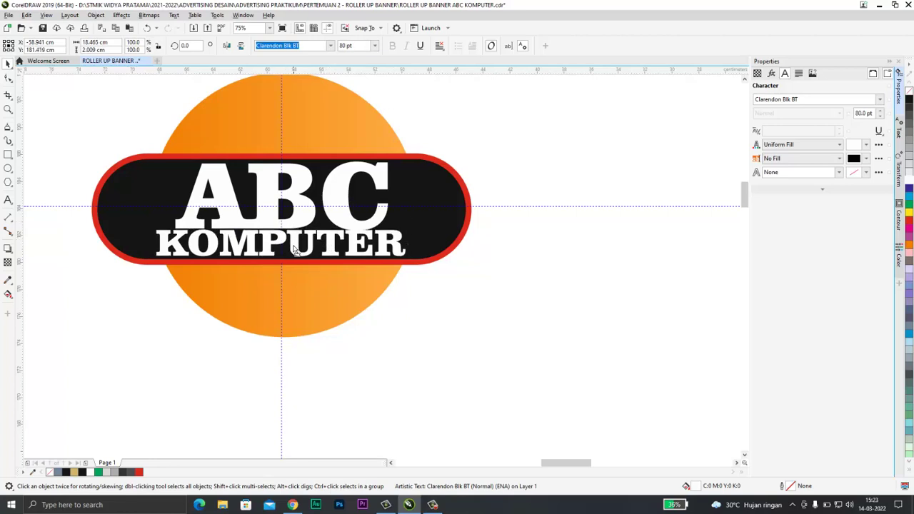
pyautogui.moveTo(293, 245); pyautogui.dragTo(293, 245)
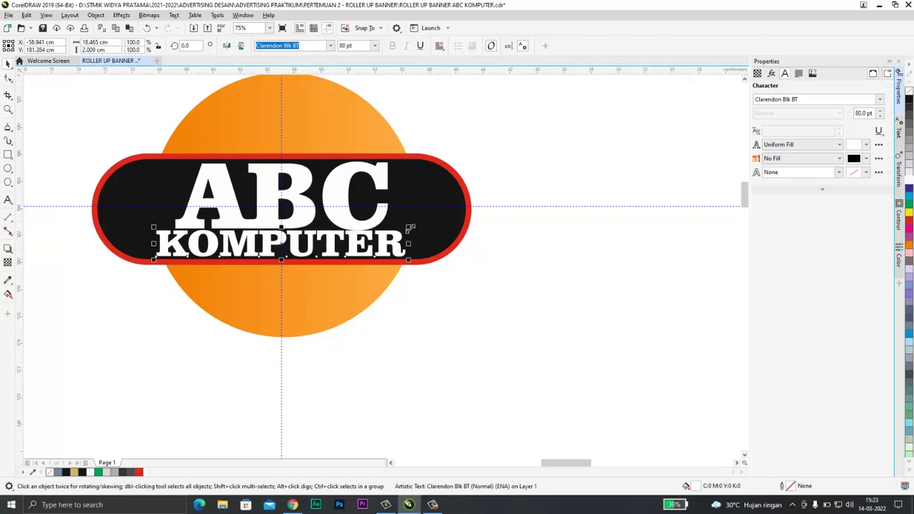
pyautogui.moveTo(411, 228); pyautogui.dragTo(397, 230)
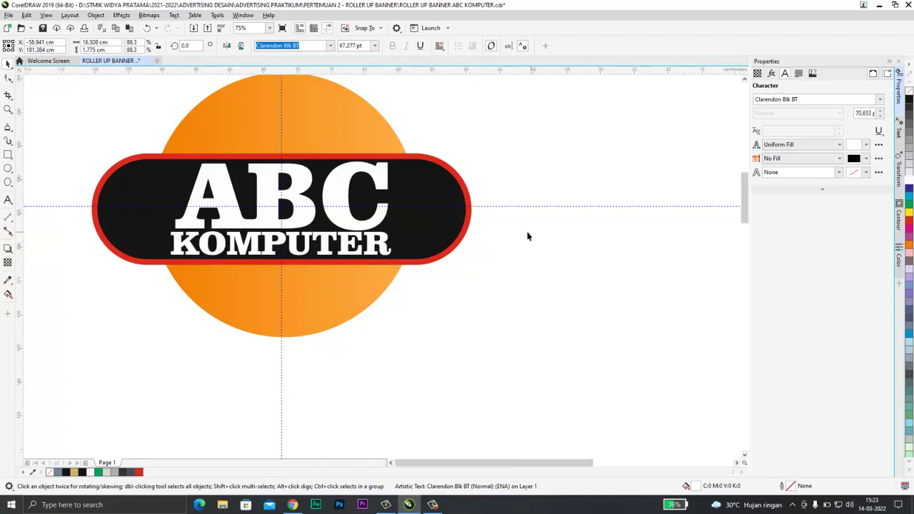
pyautogui.click(526, 236)
# Group the four logo objects and move the logo onto the blue header in the banner's upper-left corner
pyautogui.scroll(-2, 526, 236)
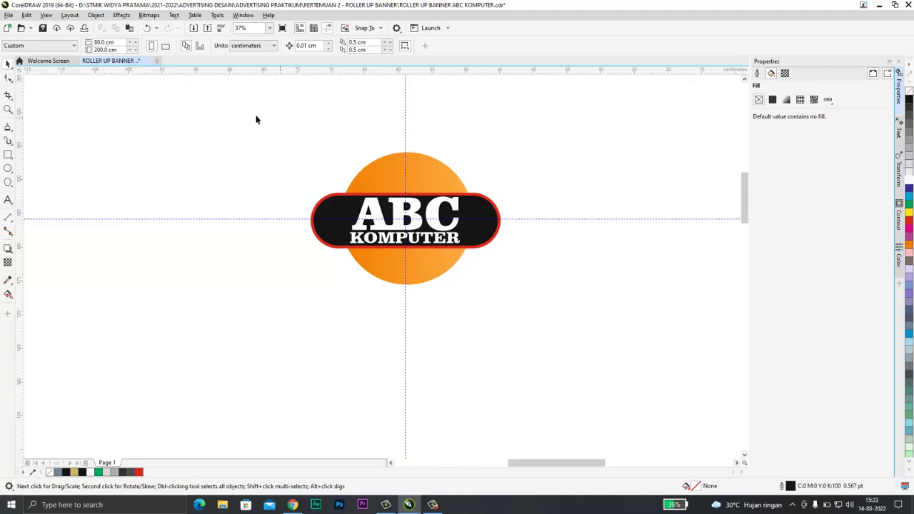
pyautogui.moveTo(543, 340); pyautogui.dragTo(555, 342)
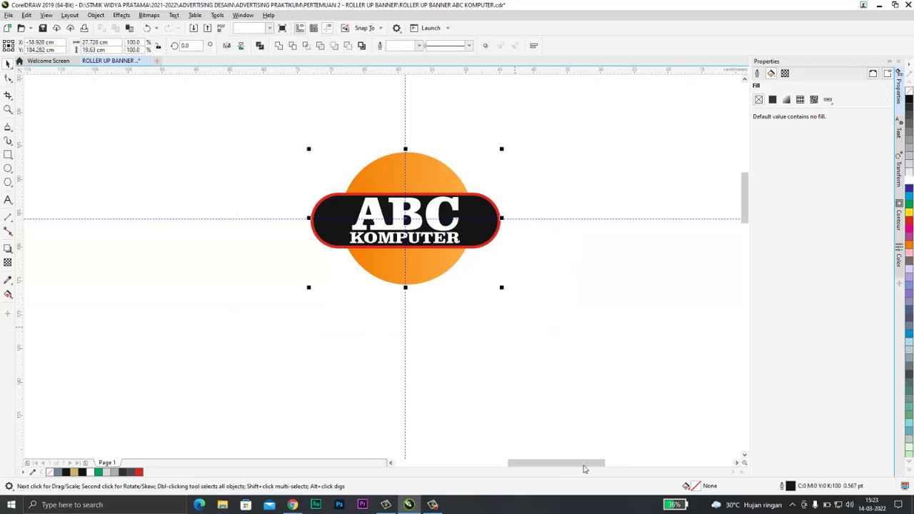
pyautogui.hscroll(3, 584, 465)
pyautogui.scroll(-2, 430, 352)
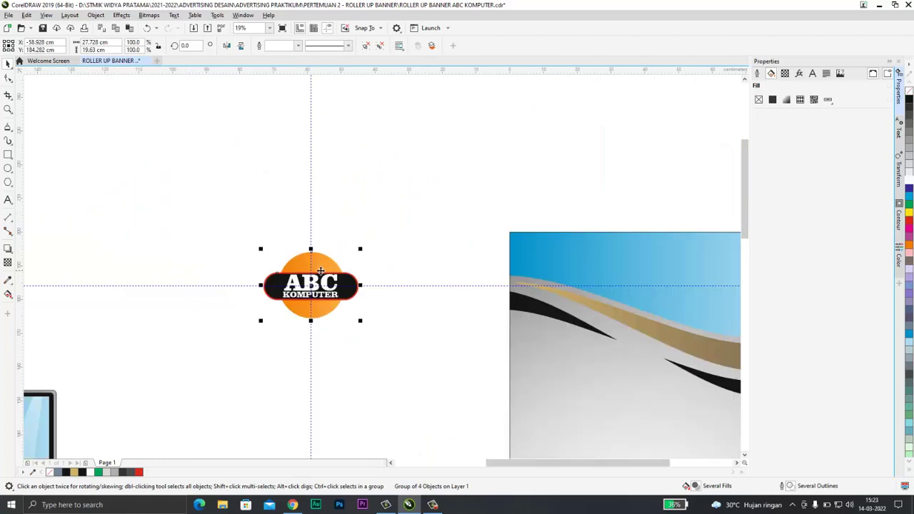
pyautogui.moveTo(321, 271); pyautogui.dragTo(561, 293)
pyautogui.moveTo(589, 279); pyautogui.dragTo(585, 276)
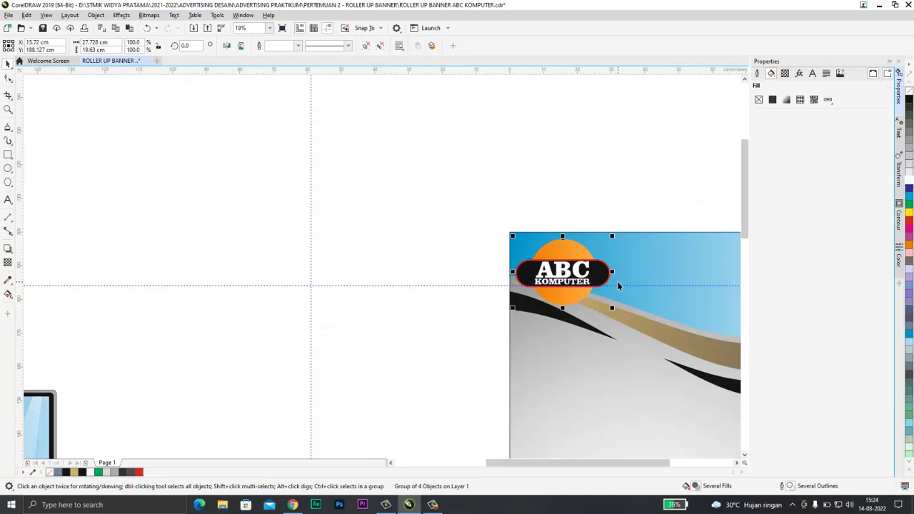
# Move the laptop illustration onto the lower left of the banner, overlapping the large green ring
pyautogui.scroll(-2, 617, 283)
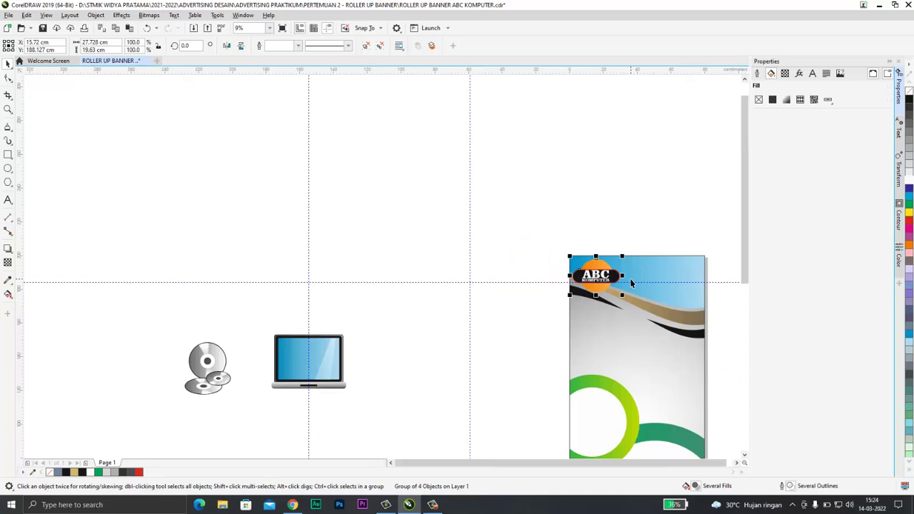
pyautogui.click(737, 462)
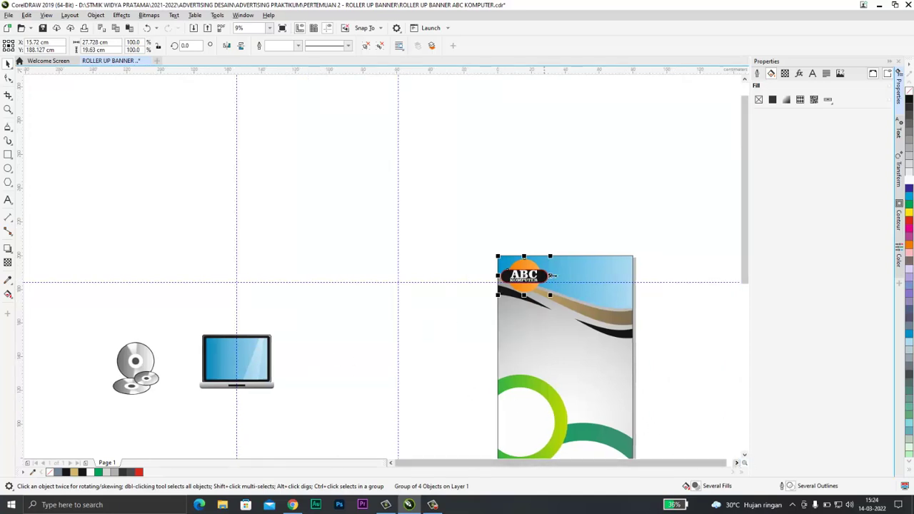
pyautogui.moveTo(753, 227); pyautogui.dragTo(751, 308)
pyautogui.click(259, 215)
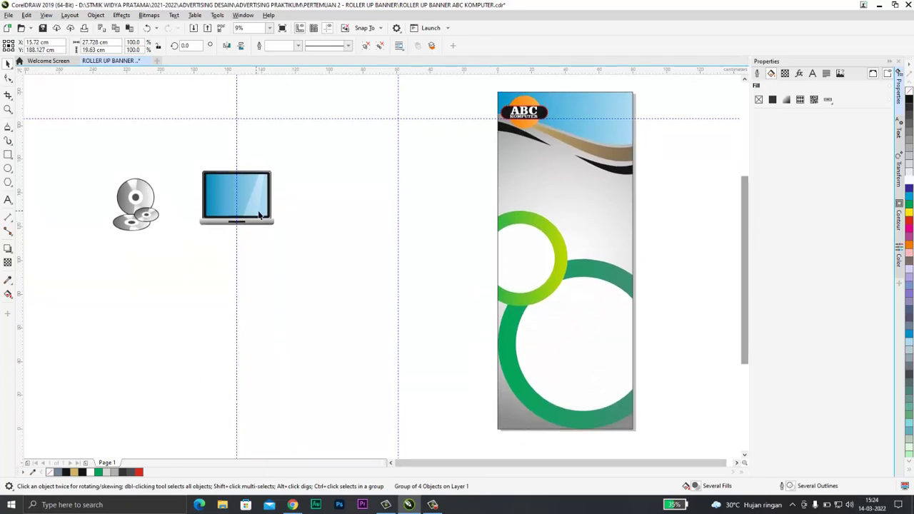
pyautogui.moveTo(239, 197); pyautogui.dragTo(548, 382)
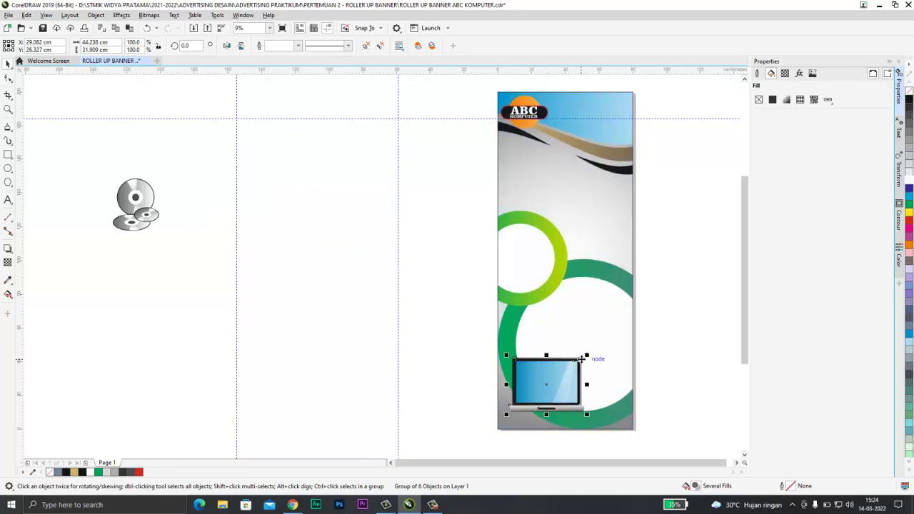
# Shrink the laptop illustration to about 84% and tilt it counter-clockwise by about 2.9 degrees
pyautogui.moveTo(587, 416); pyautogui.dragTo(576, 406)
pyautogui.click(544, 381)
pyautogui.moveTo(575, 354); pyautogui.dragTo(574, 347)
pyautogui.click(425, 341)
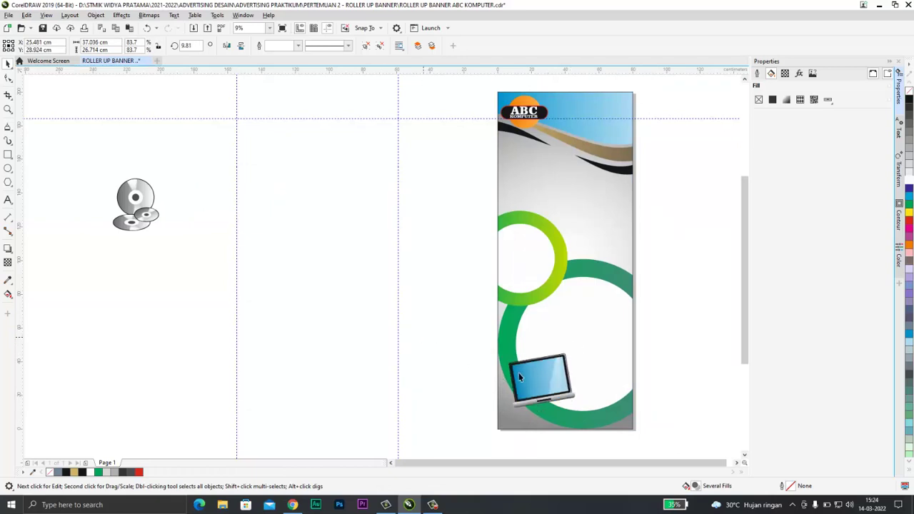
pyautogui.click(530, 371)
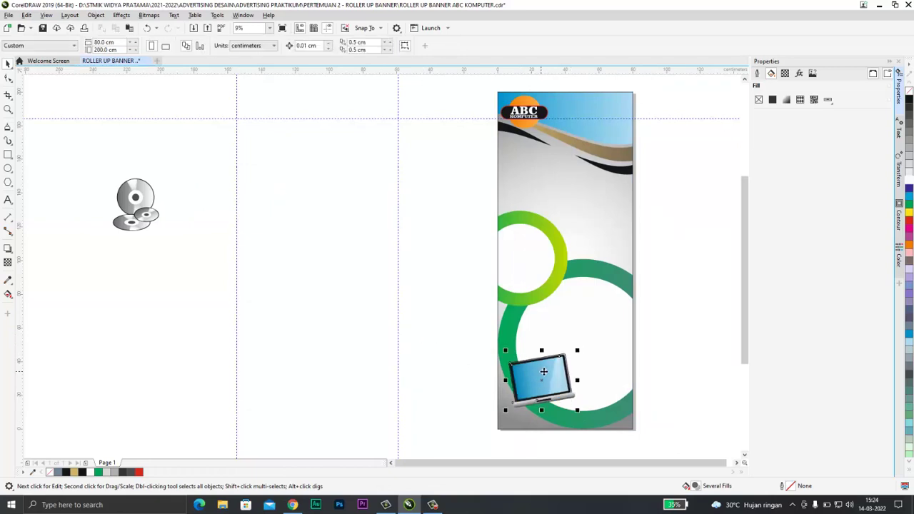
pyautogui.click(538, 367)
pyautogui.moveTo(547, 390); pyautogui.dragTo(580, 350)
# Move the disc illustration onto the lime-green ring's lower edge and place a smaller copy just above the large ring
pyautogui.click(146, 205)
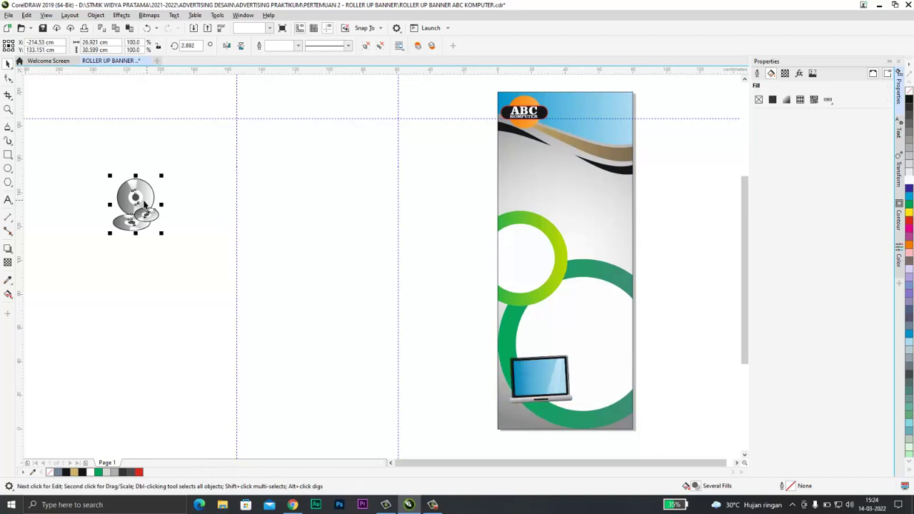
pyautogui.moveTo(137, 205); pyautogui.dragTo(599, 250)
pyautogui.click(660, 253)
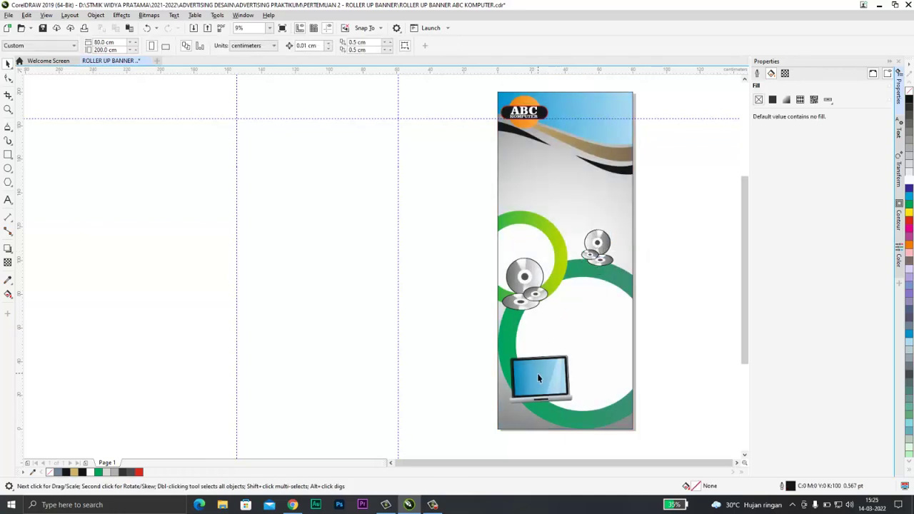
# Place a copy of the laptop above the lime-green ring and shrink the copy to about 66%
pyautogui.moveTo(543, 384); pyautogui.dragTo(536, 214)
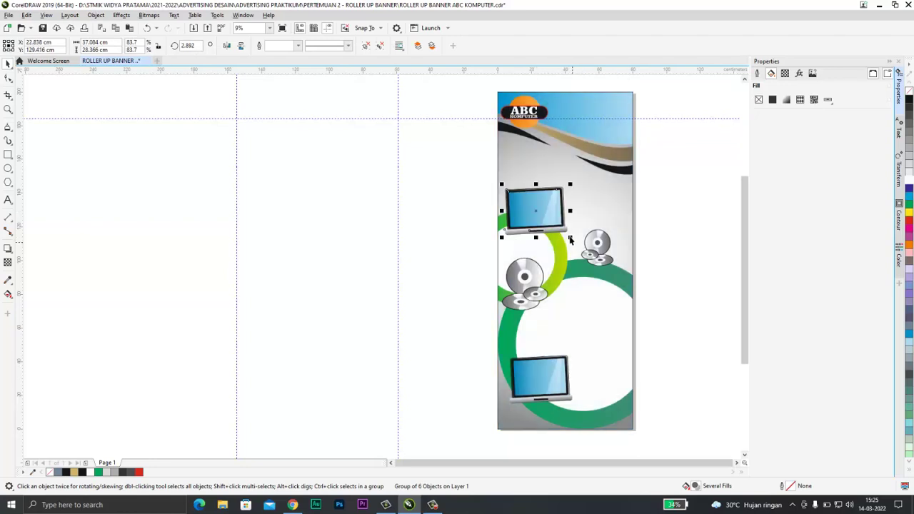
pyautogui.click(570, 239)
pyautogui.click(561, 225)
pyautogui.moveTo(556, 227); pyautogui.dragTo(556, 227)
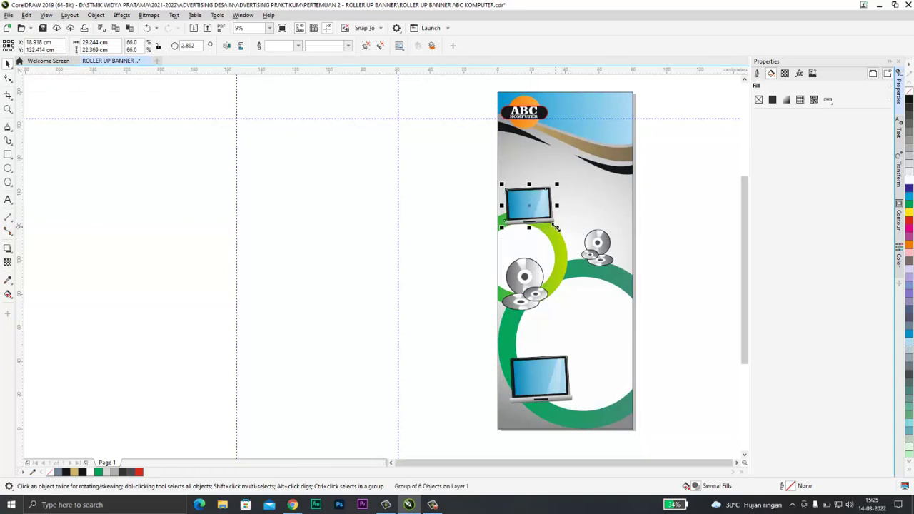
pyautogui.click(718, 200)
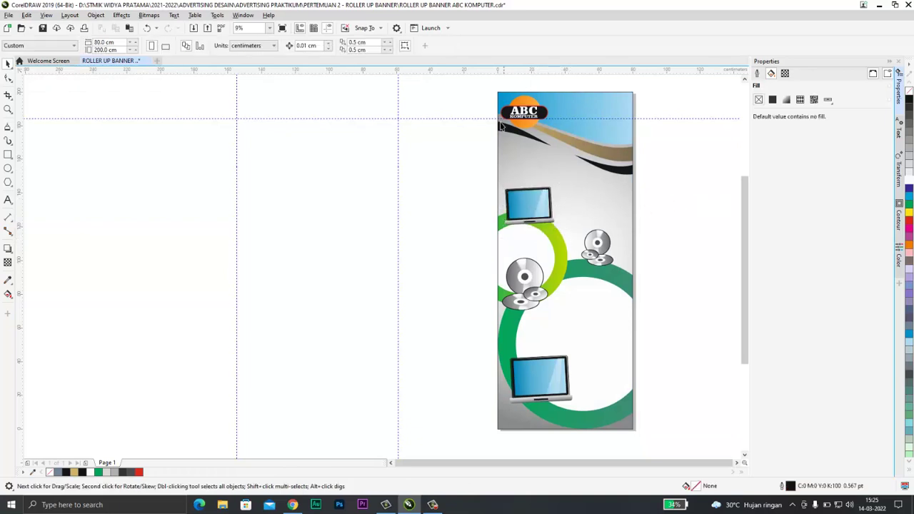
# PowerClip the ABC Komputer logo group inside the banner's background rectangle
pyautogui.click(534, 113)
pyautogui.rightClick(529, 107)
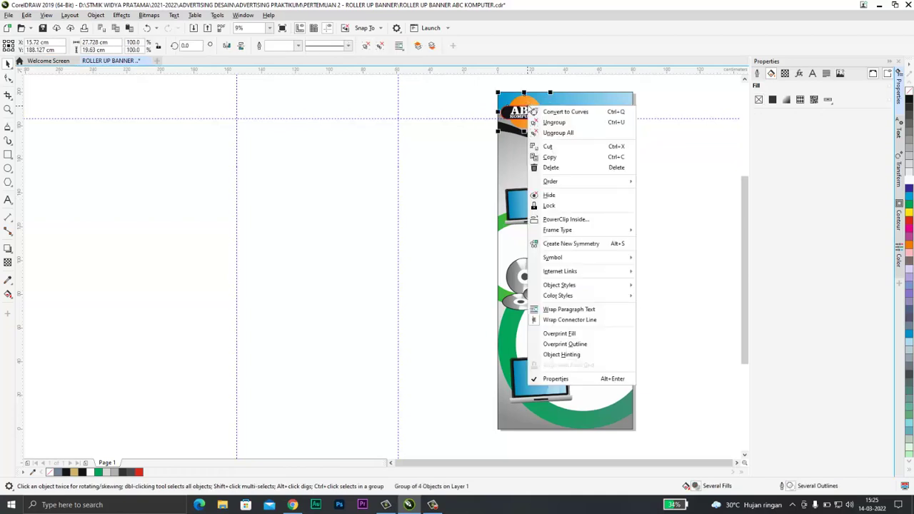
pyautogui.click(568, 220)
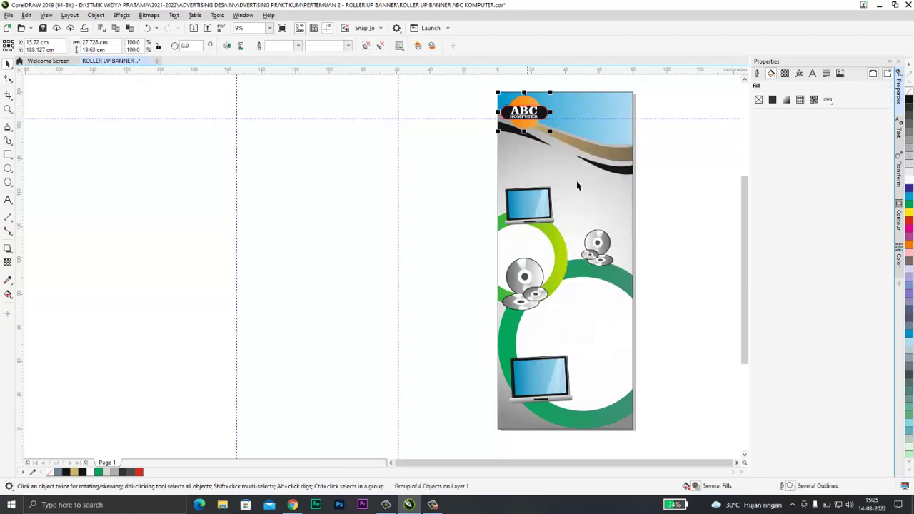
pyautogui.click(555, 213)
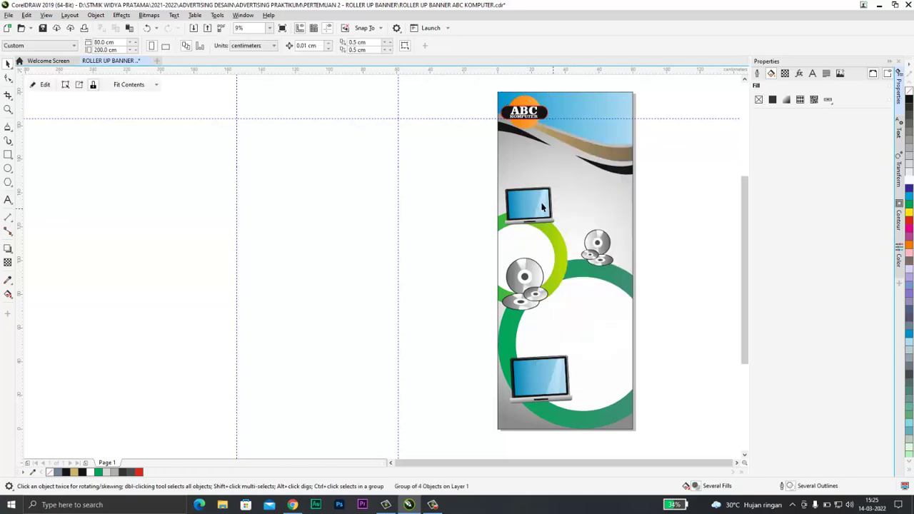
# Select both laptops and both disc illustrations together and PowerClip them inside the banner's background rectangle
pyautogui.keyDown('shift'); pyautogui.click(540, 291); pyautogui.keyUp('shift')
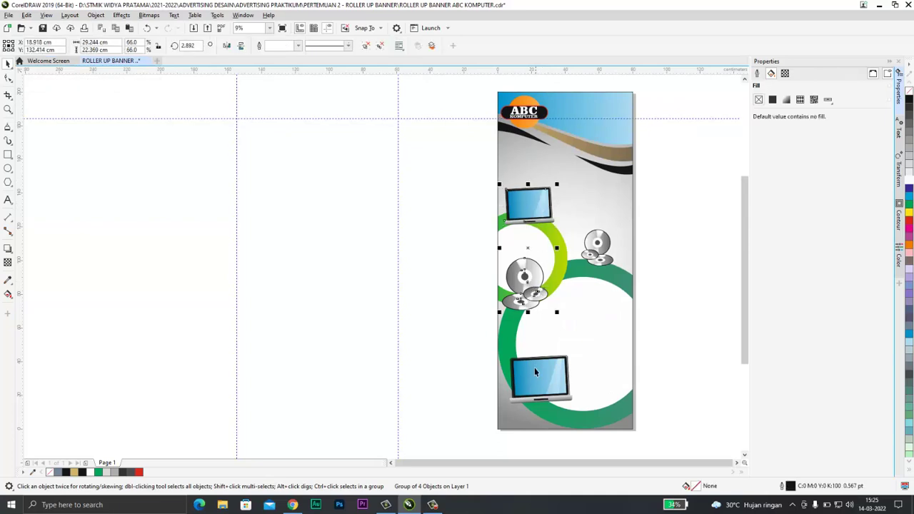
pyautogui.keyDown('shift'); pyautogui.click(565, 377); pyautogui.keyUp('shift')
pyautogui.keyDown('shift'); pyautogui.click(602, 252); pyautogui.keyUp('shift')
pyautogui.rightClick(602, 251)
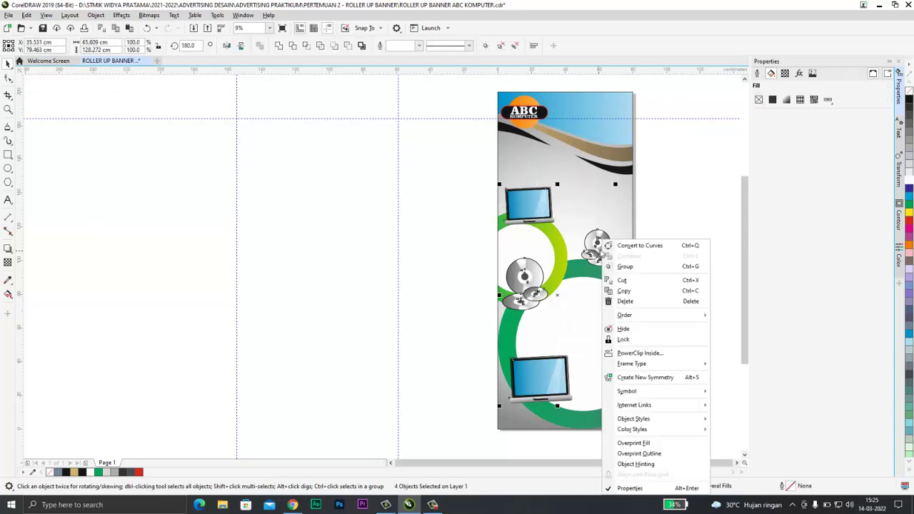
pyautogui.click(639, 352)
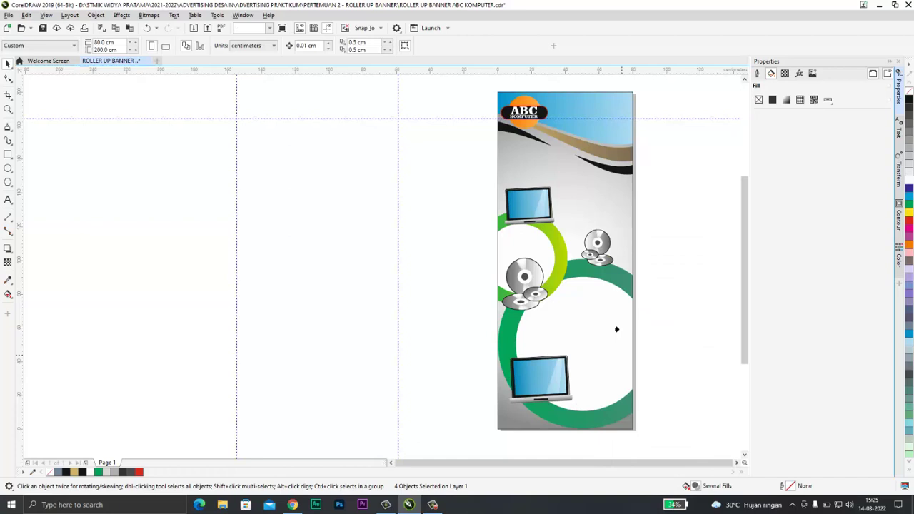
pyautogui.click(602, 205)
# Delete the horizontal guideline across the banner header and the two vertical guidelines beside the banner
pyautogui.click(464, 118)
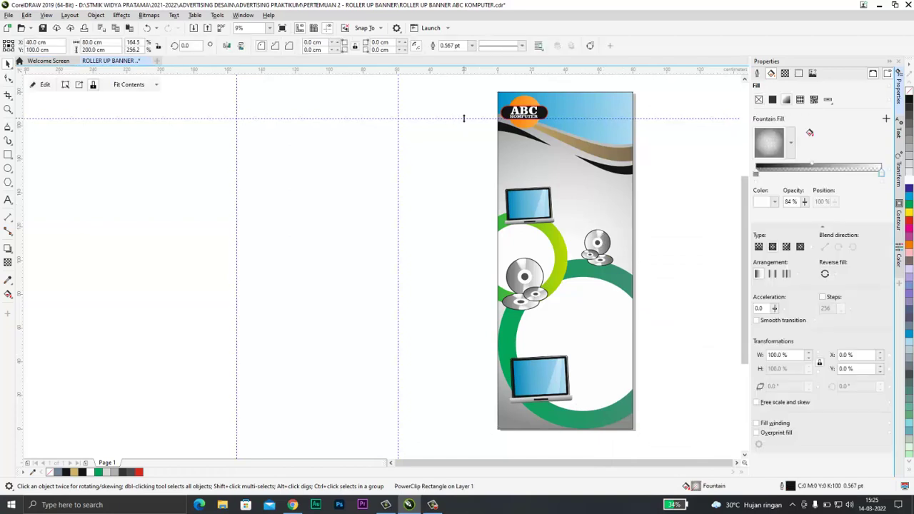
pyautogui.press('Delete')
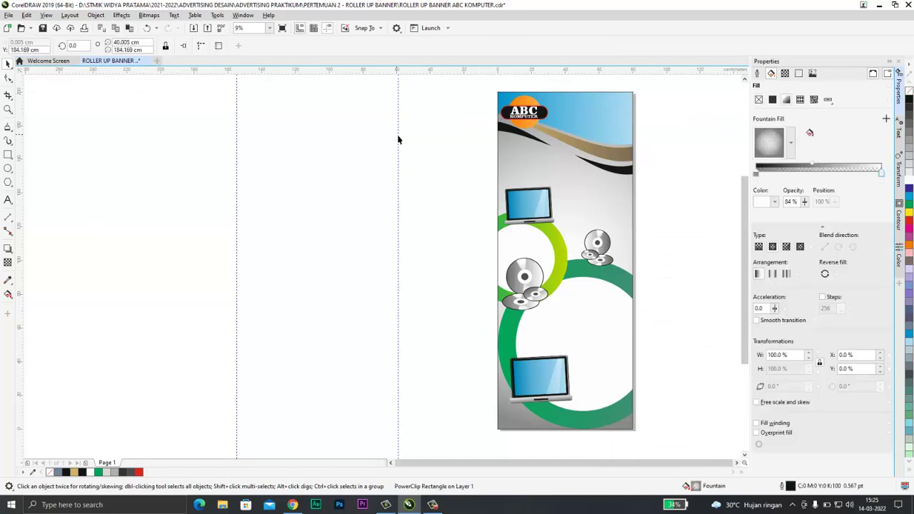
pyautogui.press('Delete')
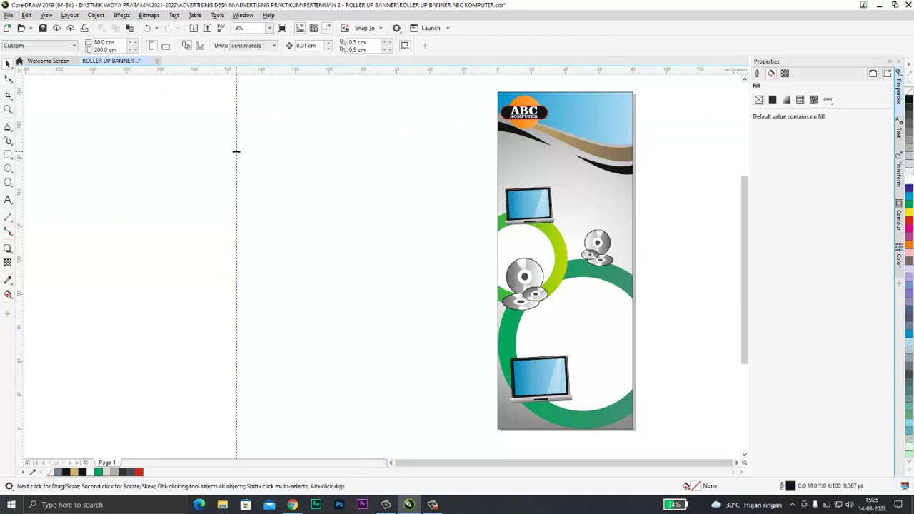
pyautogui.click(237, 152)
pyautogui.press('Delete')
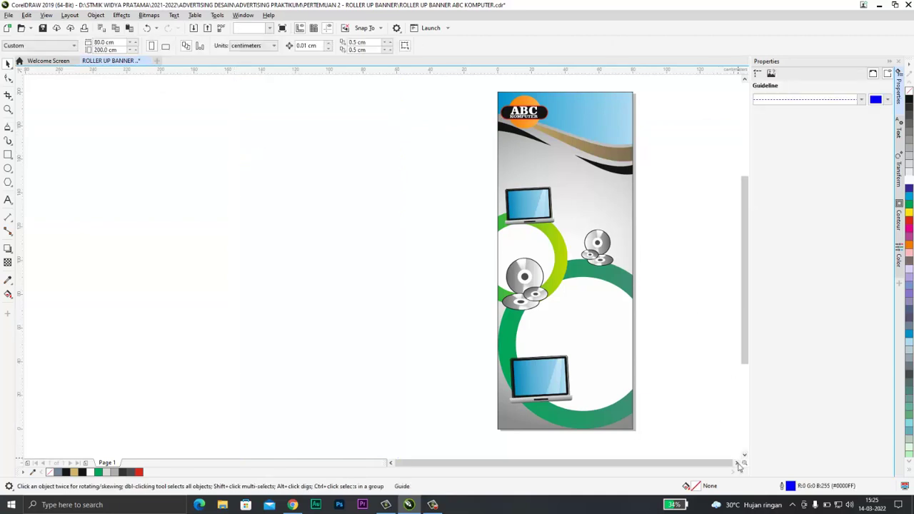
pyautogui.hscroll(2, 607, 343)
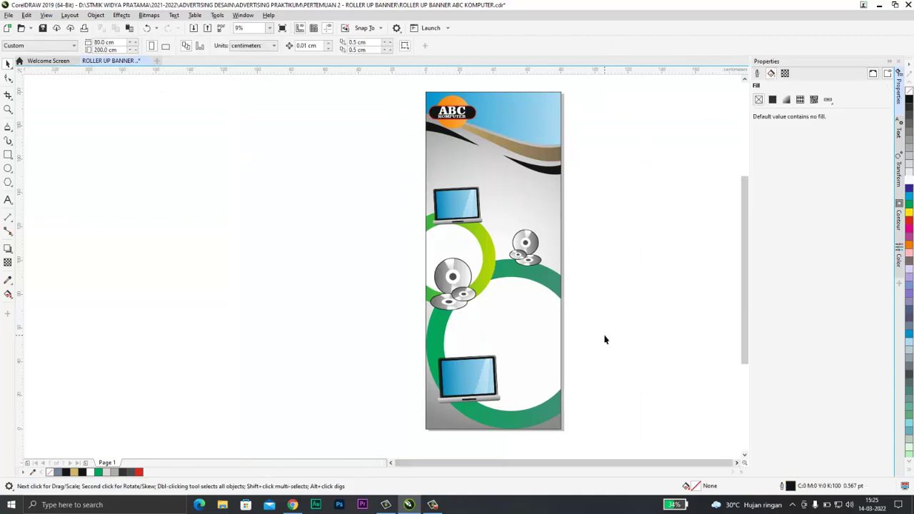